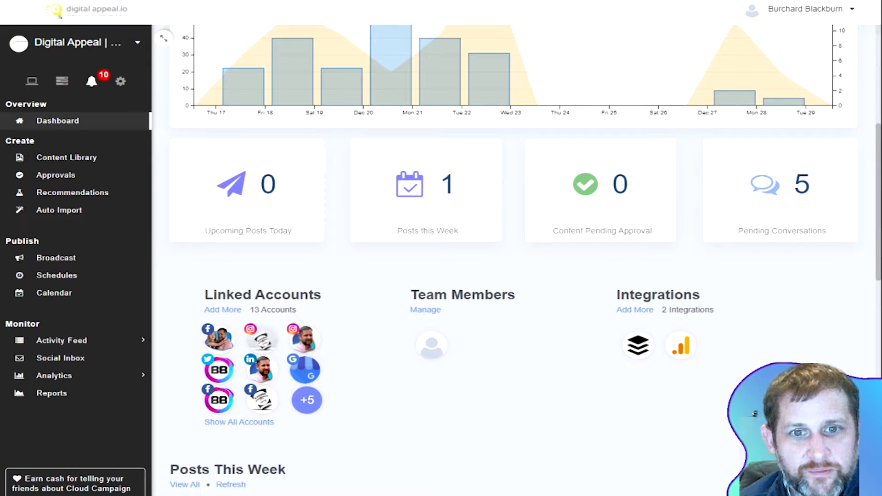
Step: Open the "6 Reasons to Get an Amazon Prime Business Account" item from the Content Library for editing
{"action": "scroll", "coordinate": [374, 252], "scroll_direction": "up", "scroll_amount": 5}
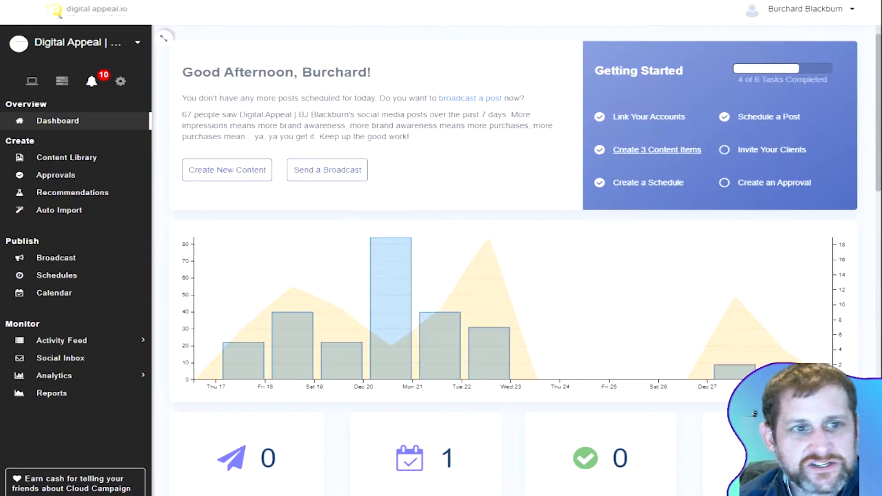
{"action": "scroll", "coordinate": [473, 248], "scroll_direction": "down", "scroll_amount": 2}
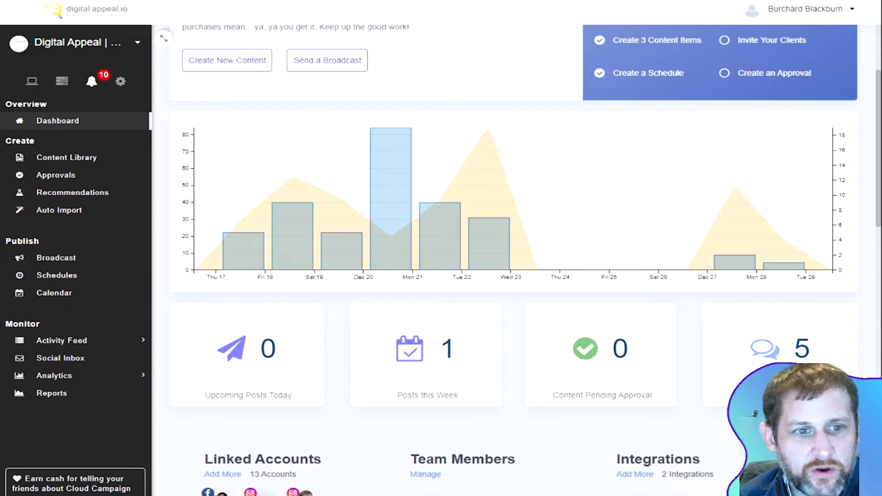
{"action": "scroll", "coordinate": [587, 349], "scroll_direction": "down", "scroll_amount": 2}
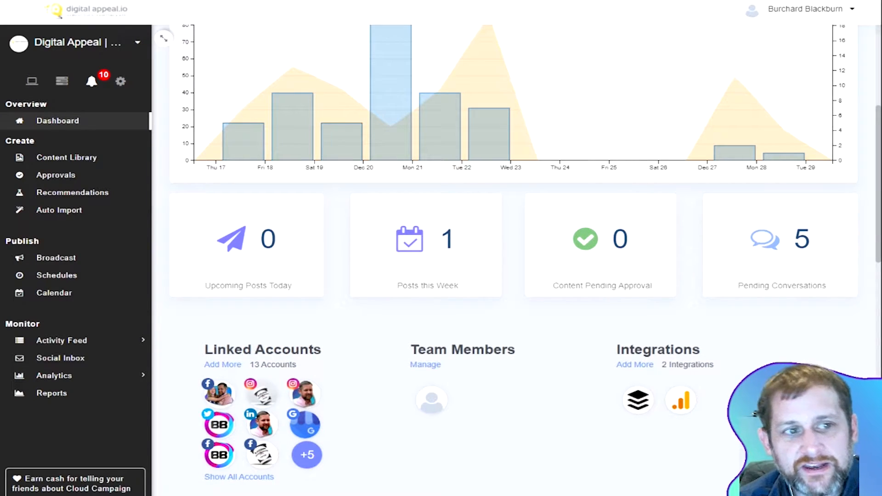
{"action": "left_click", "coordinate": [71, 156]}
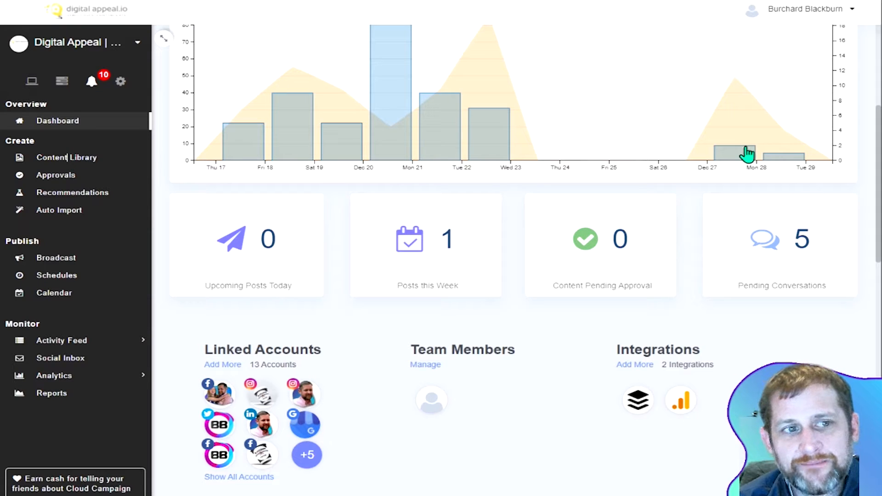
{"action": "scroll", "coordinate": [690, 174], "scroll_direction": "down", "scroll_amount": 2}
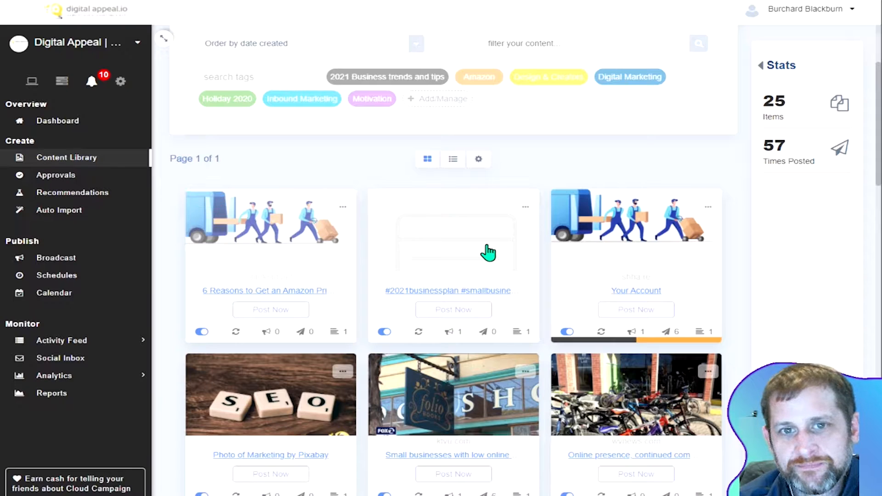
{"action": "scroll", "coordinate": [735, 165], "scroll_direction": "up", "scroll_amount": 2}
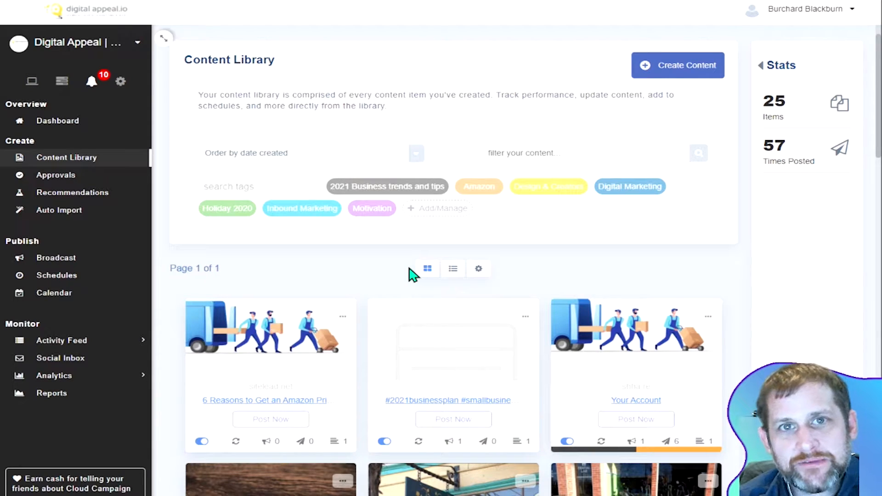
{"action": "left_click", "coordinate": [270, 343]}
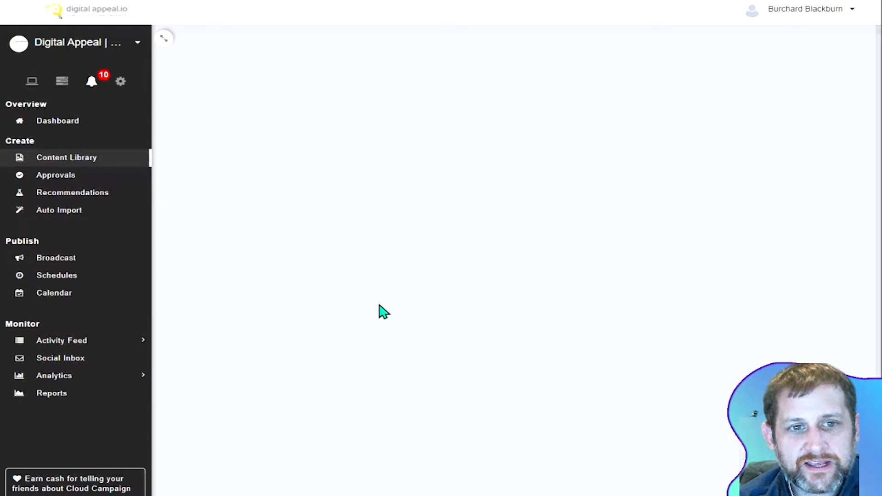
{"action": "left_click", "coordinate": [552, 93]}
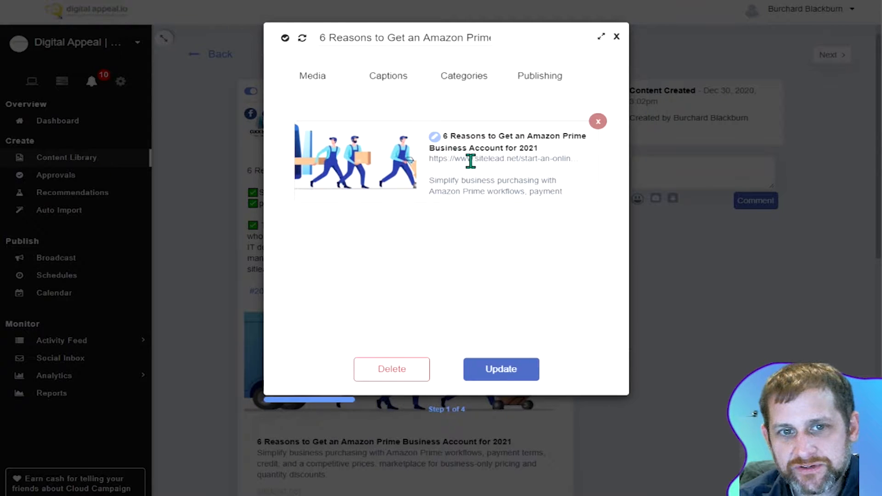
{"action": "left_click", "coordinate": [598, 122]}
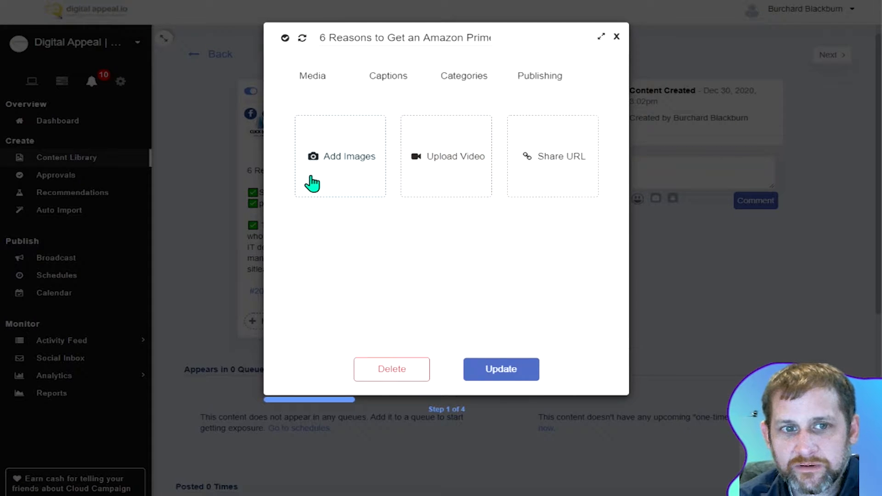
{"action": "left_click", "coordinate": [577, 164]}
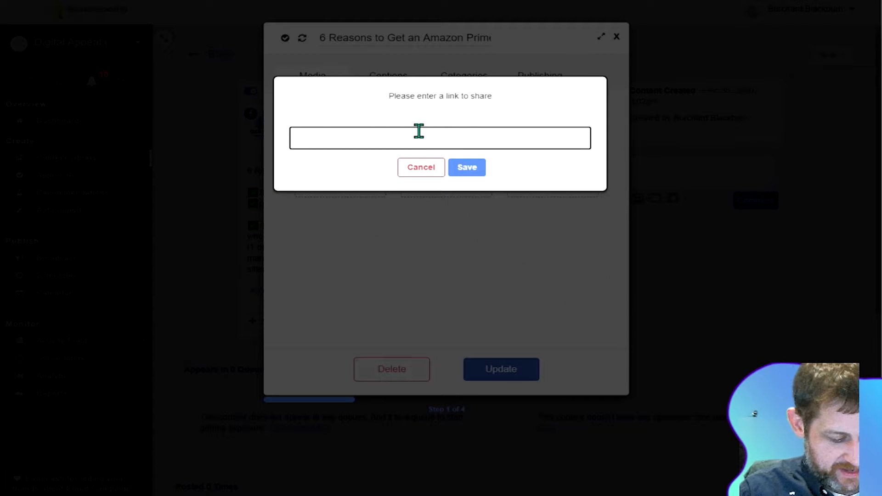
{"action": "type", "text": "ht"}
{"action": "key", "text": "BackSpace"}
{"action": "key", "text": "BackSpace"}
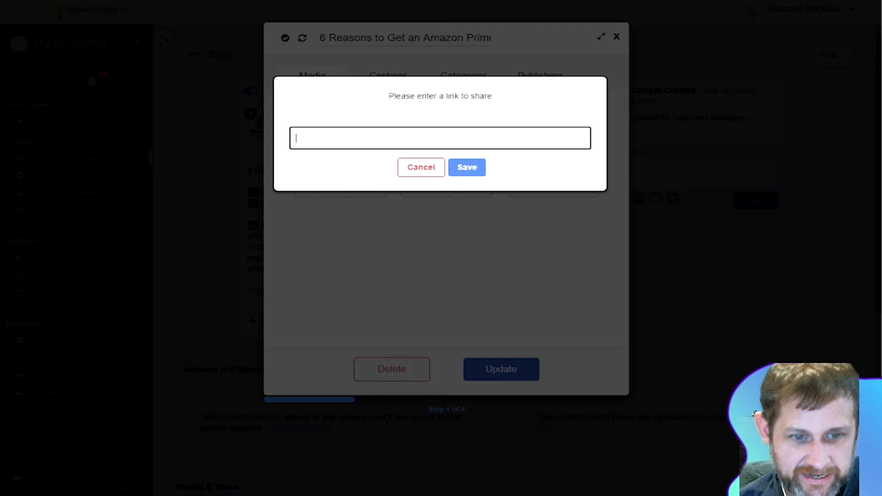
{"action": "type", "text": "https://www.sitelead.net/start-an-online-business/6-reasons-to-get-amazon-business/"}
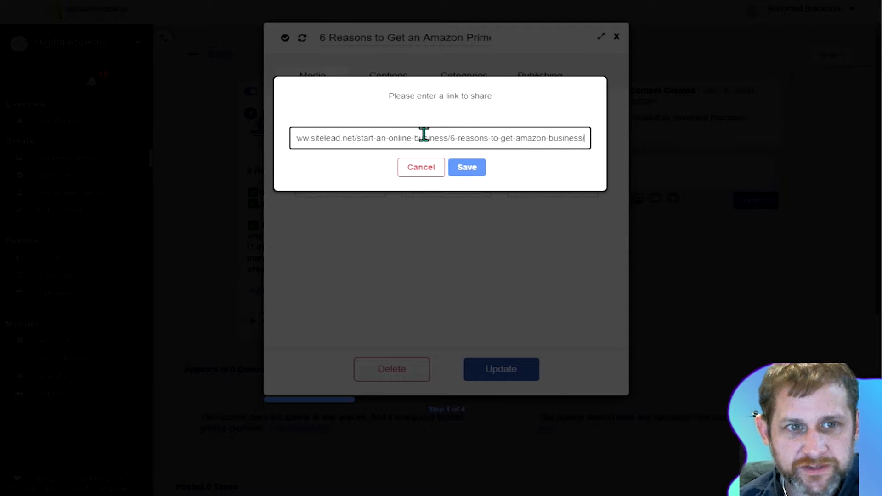
{"action": "left_click", "coordinate": [478, 168]}
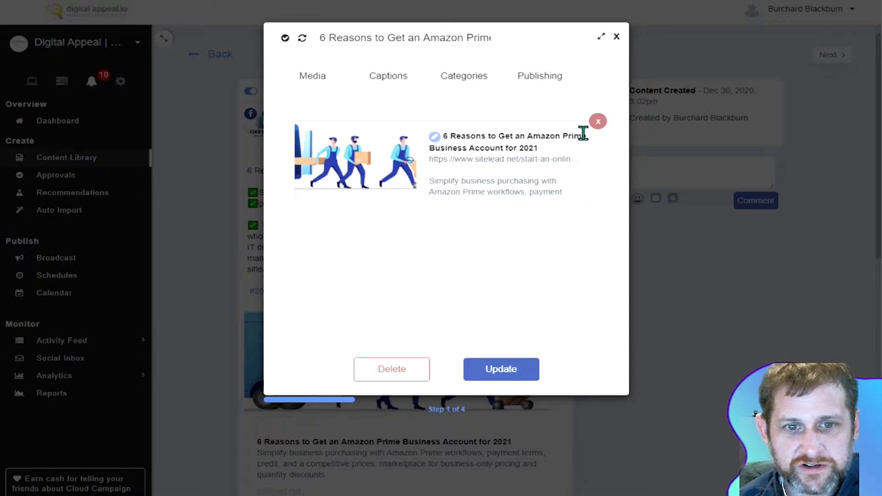
Step: Review the post's existing caption and switch the caption editor to separate captions for each social network
{"action": "left_click", "coordinate": [389, 78]}
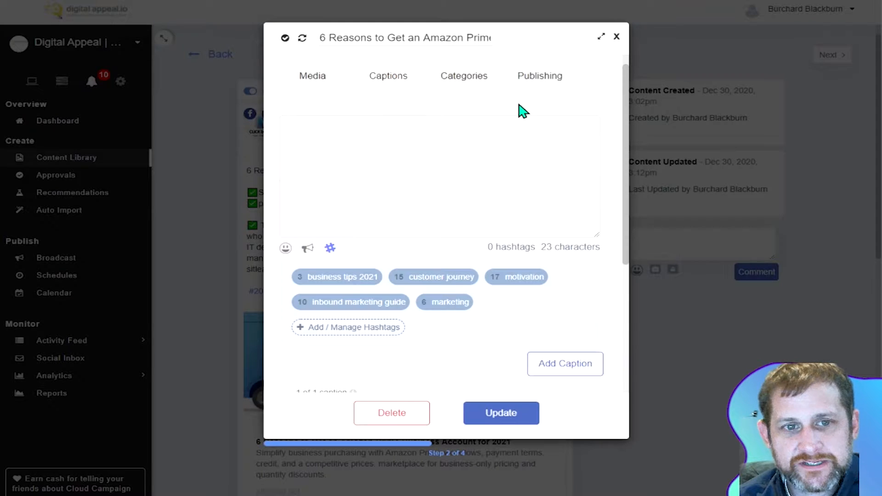
{"action": "scroll", "coordinate": [522, 183], "scroll_direction": "down", "scroll_amount": 3}
{"action": "scroll", "coordinate": [492, 191], "scroll_direction": "up", "scroll_amount": 2}
{"action": "scroll", "coordinate": [412, 187], "scroll_direction": "down", "scroll_amount": 2}
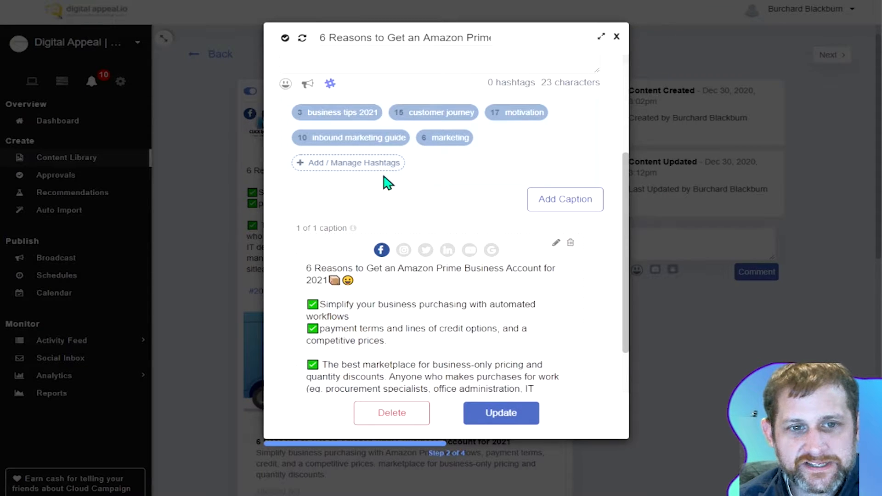
{"action": "scroll", "coordinate": [385, 184], "scroll_direction": "down", "scroll_amount": 2}
{"action": "scroll", "coordinate": [327, 160], "scroll_direction": "up", "scroll_amount": 6}
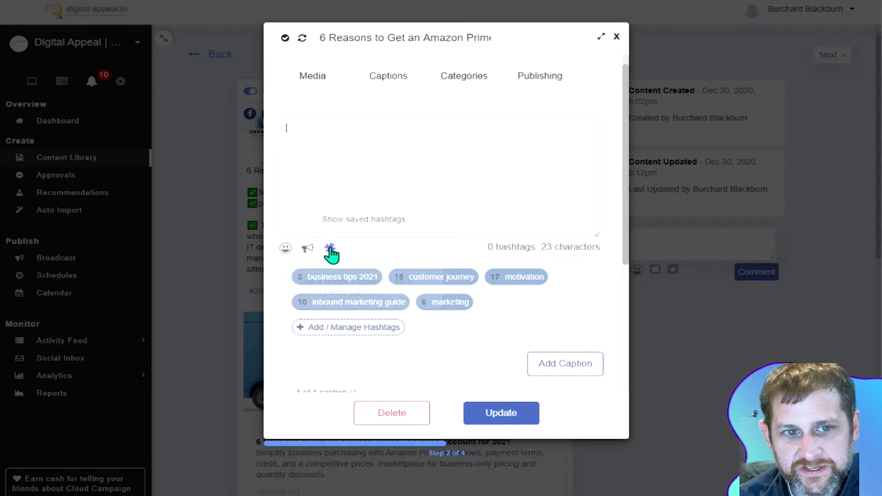
{"action": "left_click", "coordinate": [307, 249]}
Step: Copy the full text and hashtags of the existing Facebook caption into the new Facebook caption
{"action": "scroll", "coordinate": [308, 184], "scroll_direction": "down", "scroll_amount": 5}
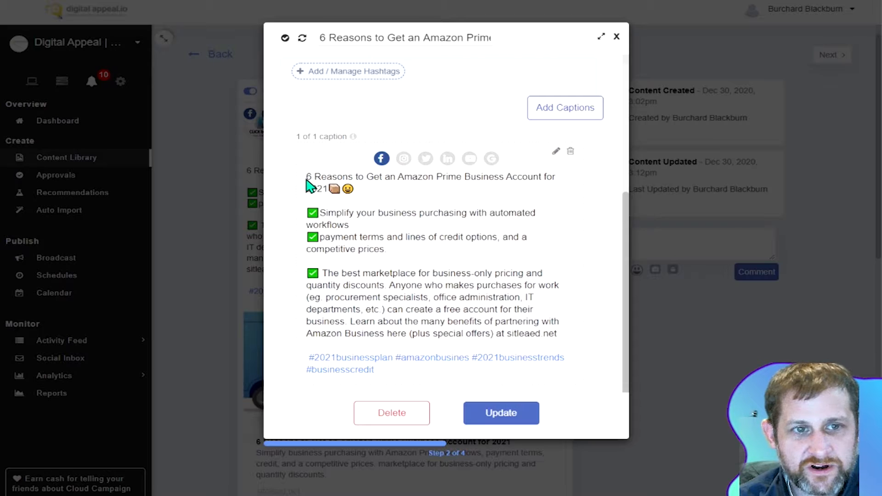
{"action": "left_click_drag", "start_coordinate": [307, 177], "coordinate": [419, 385]}
{"action": "scroll", "coordinate": [316, 255], "scroll_direction": "up", "scroll_amount": 5}
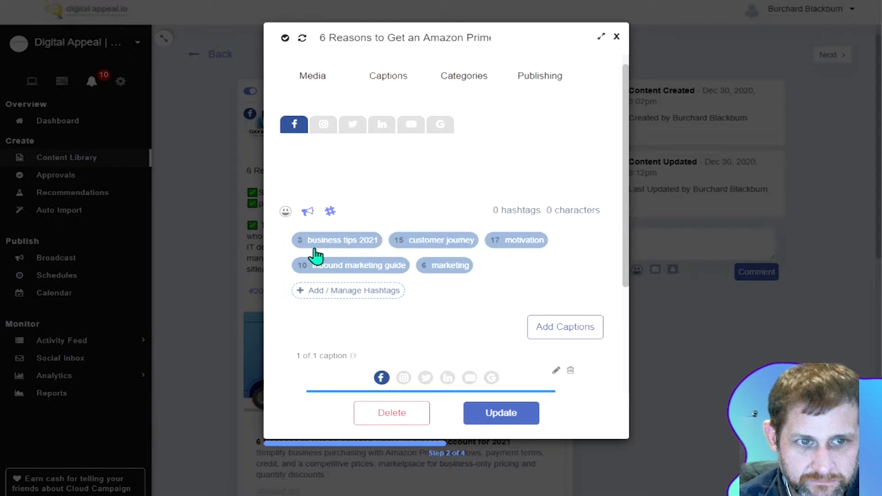
{"action": "left_click", "coordinate": [312, 155]}
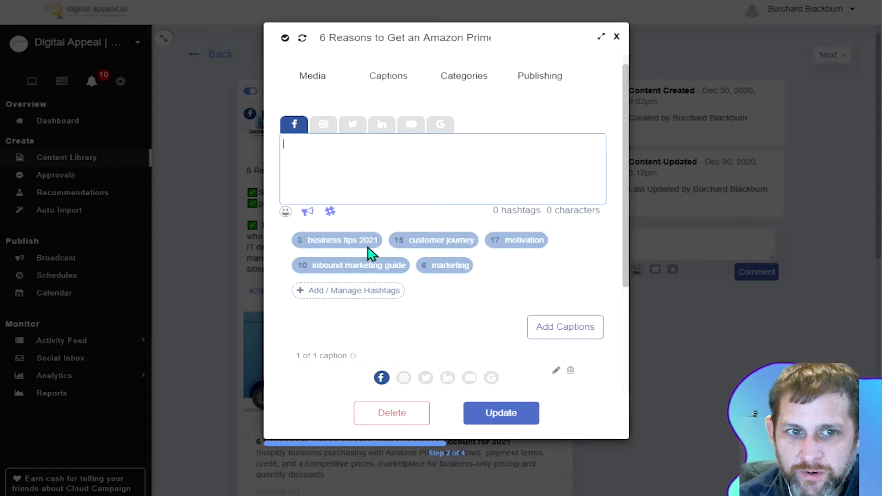
{"action": "type", "text": "6 Reasons to Get an Amazon Prime Business Account for 2021📦😀  ✅Simplify your business purchasing with automated workflows ✅payment terms and lines of credit options, and a competitive prices.  ✅ The best marketplace for business-only pricing and quantity discounts. Anyone who makes purchases for work (eg. procurement specialists, office administration, IT departments, etc.) can create a free account for their business. Learn about the many benefits of partnering with Amazon Business here (plus special offers) at sitleaed.net  #2021businessplan #amazonbusines #2021businesstrends #businesscredit"}
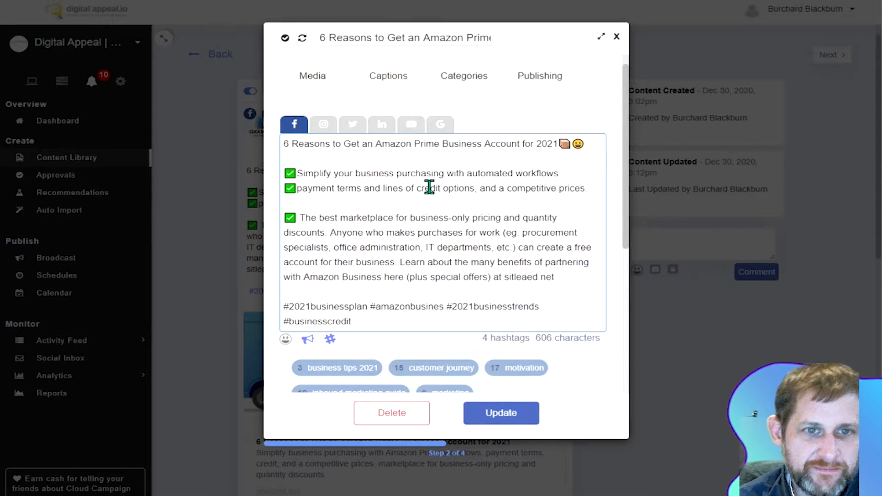
{"action": "scroll", "coordinate": [429, 187], "scroll_direction": "down", "scroll_amount": 3}
{"action": "scroll", "coordinate": [453, 154], "scroll_direction": "up", "scroll_amount": 3}
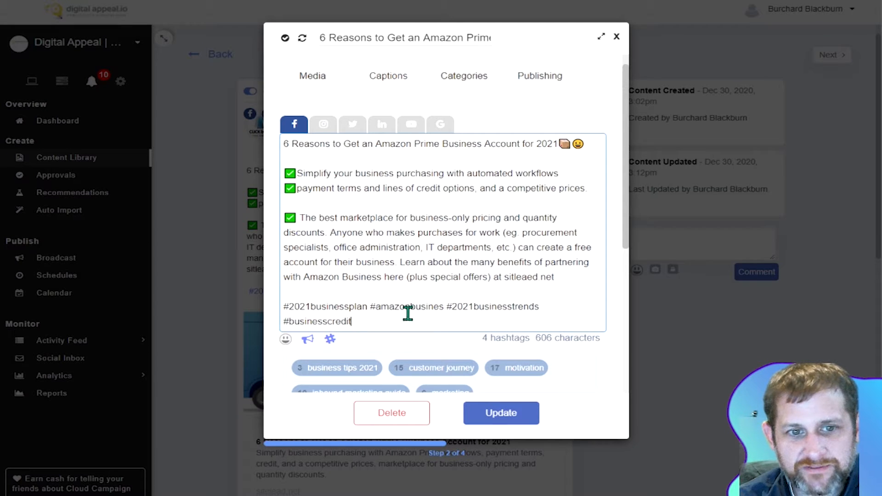
{"action": "scroll", "coordinate": [528, 147], "scroll_direction": "down", "scroll_amount": 2}
{"action": "scroll", "coordinate": [482, 133], "scroll_direction": "up", "scroll_amount": 2}
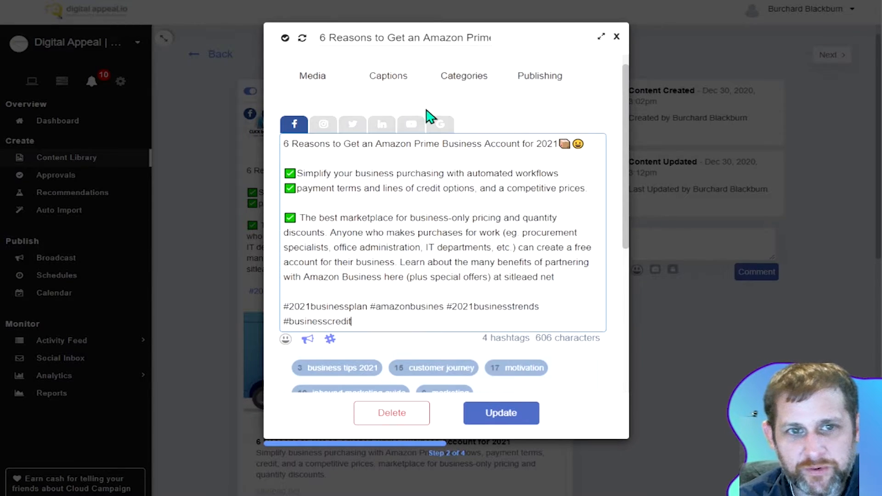
Step: Paste the same text as the Instagram caption and remove the blank lines above the first and third check-mark points
{"action": "left_click", "coordinate": [323, 127]}
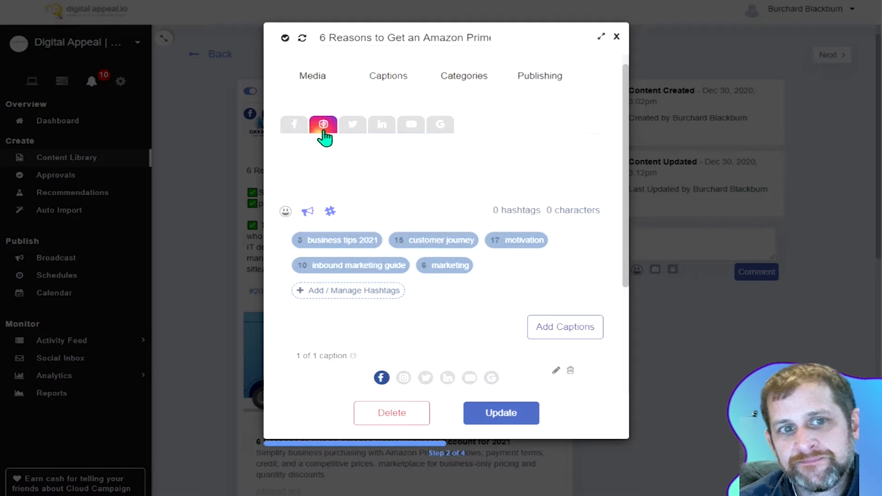
{"action": "left_click", "coordinate": [310, 148]}
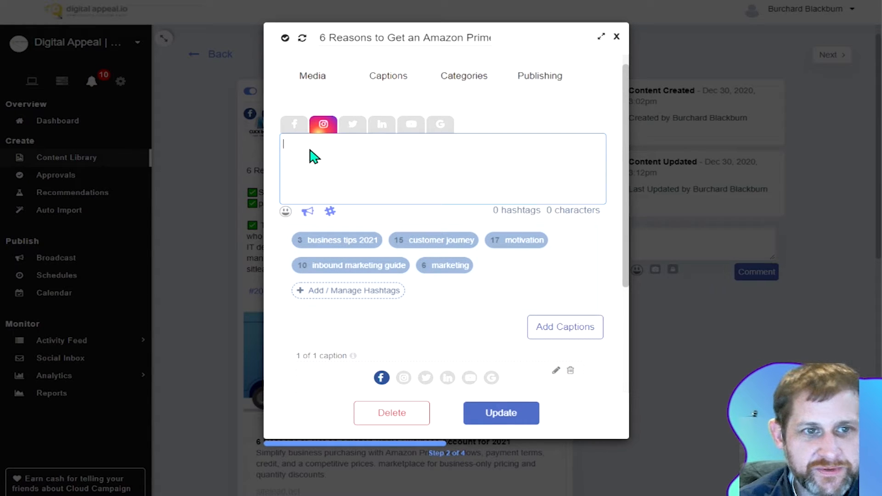
{"action": "type", "text": "6 Reasons to Get an Amazon Prime Business Account for 2021📦😀  ✅Simplify your business purchasing with automated workflows ✅payment terms and lines of credit options, and a competitive prices.  ✅ The best marketplace for business-only pricing and quantity discounts. Anyone who makes purchases for work (eg. procurement specialists, office administration, IT departments, etc.) can create a free account for their business. Learn about the many benefits of partnering with Amazon Business here (plus special offers) at sitleaed.net  #2021businessplan #amazonbusines #2021businesstrends #businesscredit"}
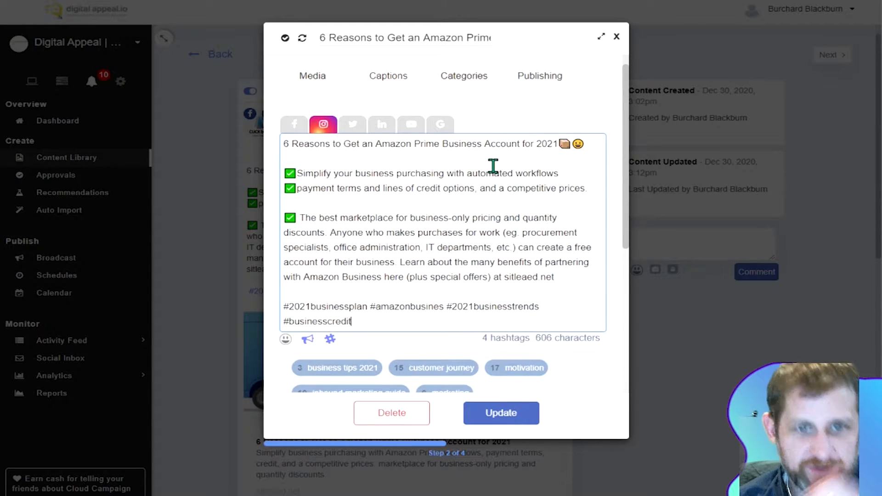
{"action": "left_click", "coordinate": [286, 217]}
{"action": "key", "text": "BackSpace"}
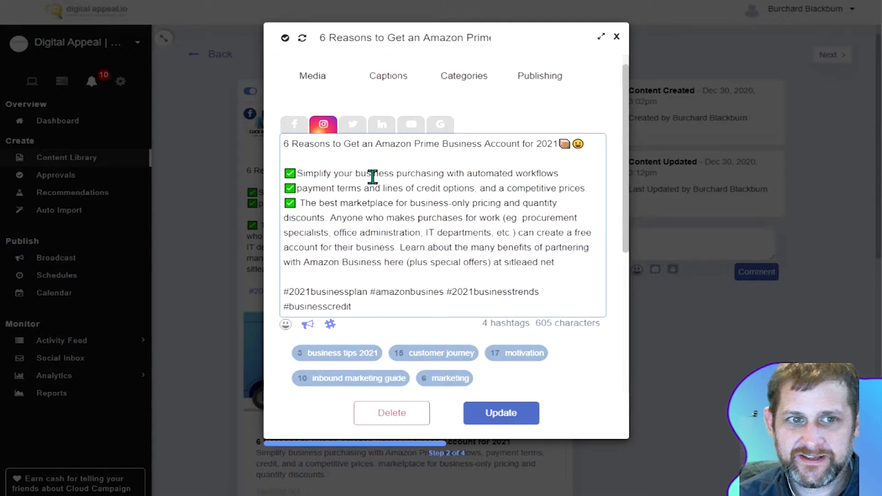
{"action": "key", "text": "BackSpace"}
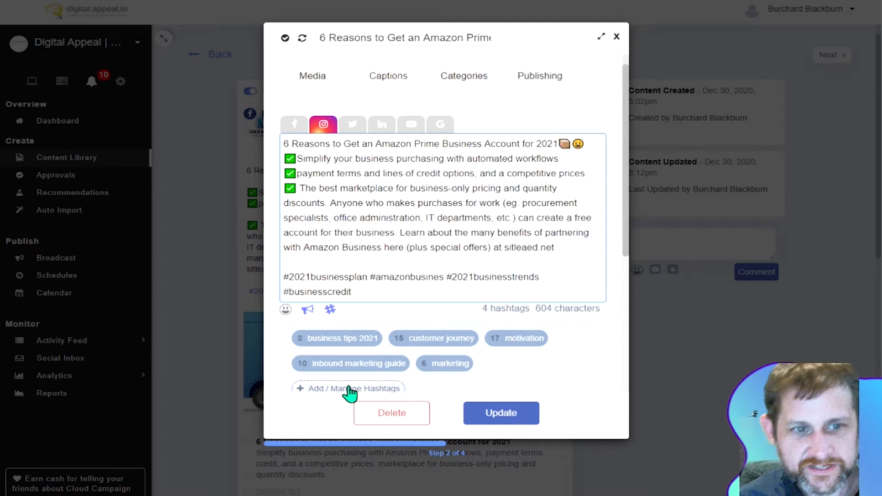
Step: Search the emojis for "arrow" and insert two down-arrow emojis after #businesscredit in the Instagram caption
{"action": "left_click", "coordinate": [287, 310]}
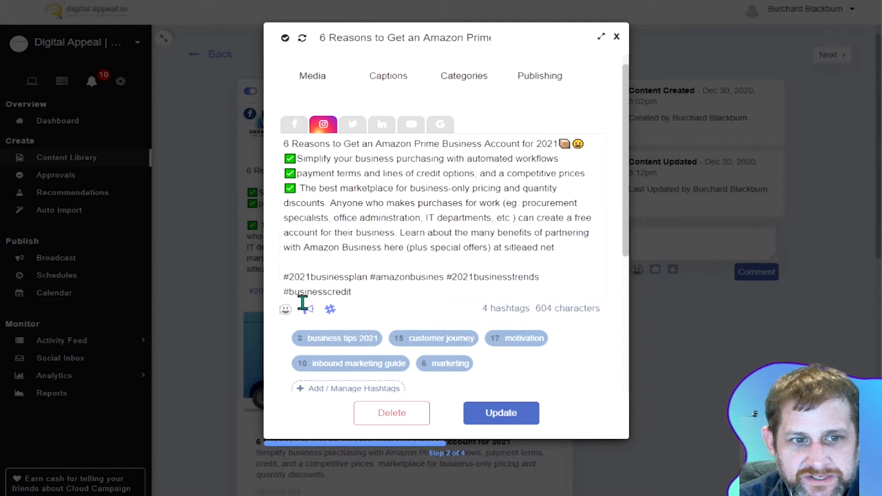
{"action": "left_click", "coordinate": [285, 310]}
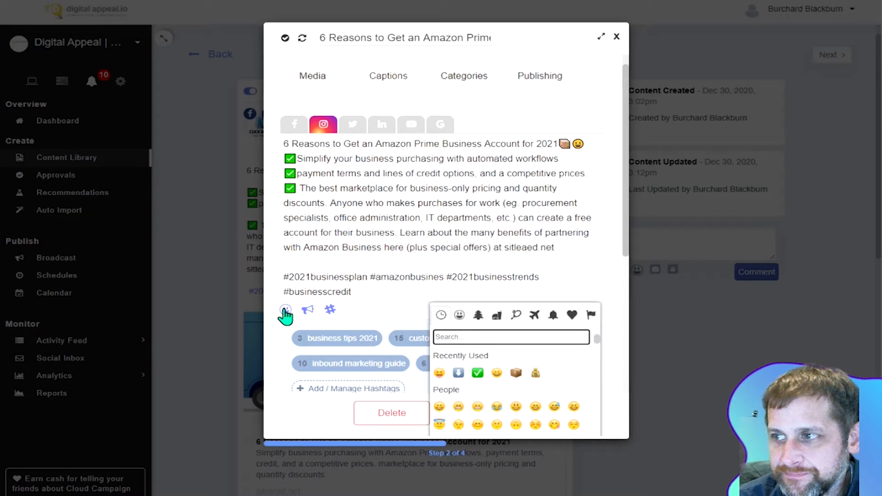
{"action": "scroll", "coordinate": [490, 330], "scroll_direction": "down", "scroll_amount": 2}
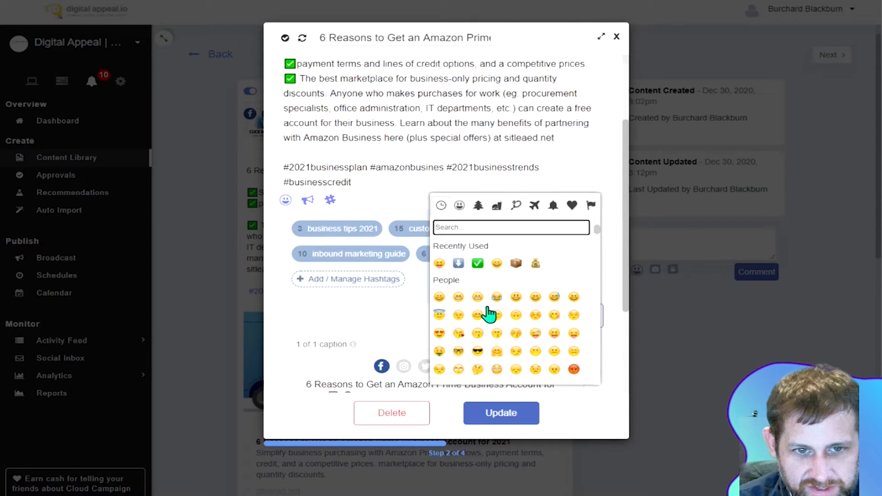
{"action": "type", "text": "a"}
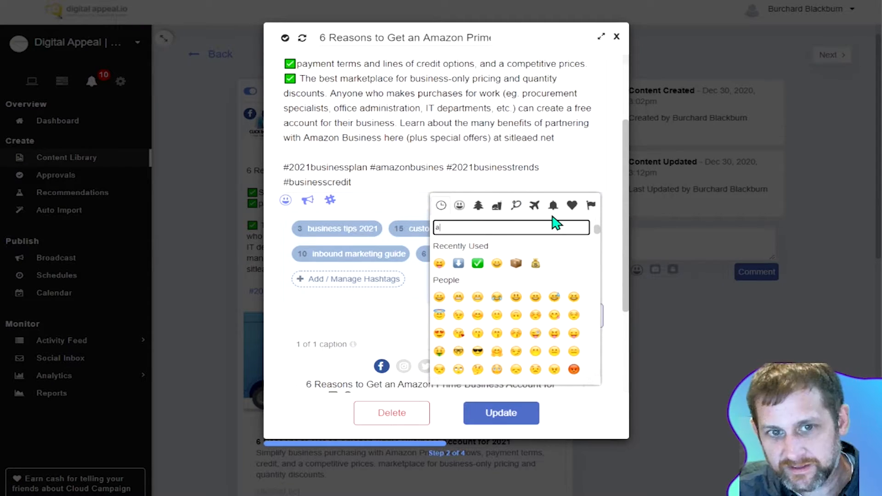
{"action": "type", "text": "rrow"}
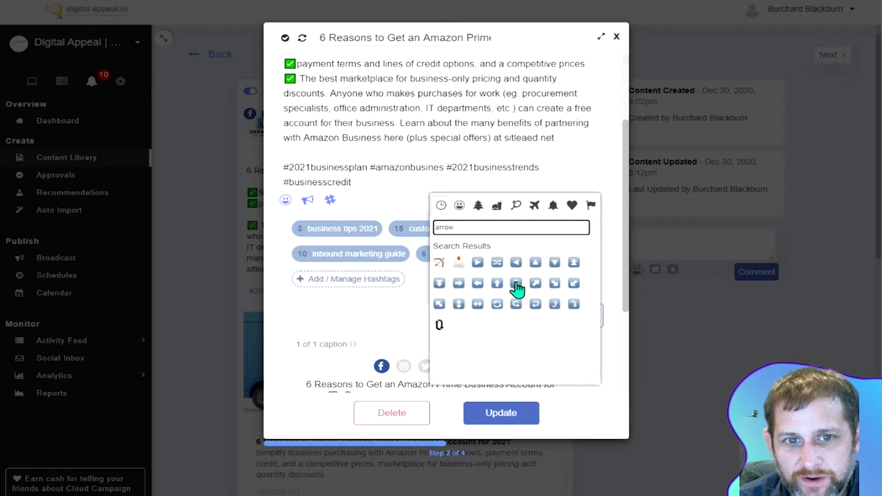
{"action": "left_click", "coordinate": [515, 284]}
{"action": "left_click", "coordinate": [517, 287]}
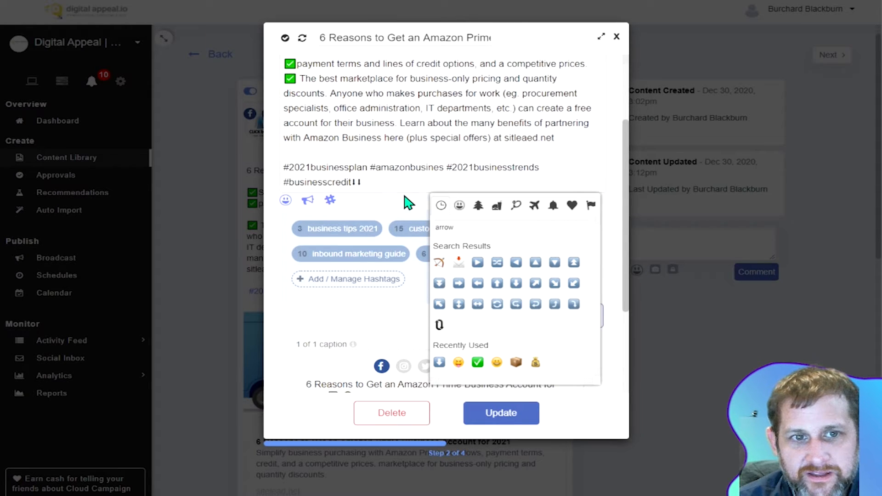
Step: Move the two down-arrow emojis from after #businesscredit to the end of the headline in the Instagram caption
{"action": "left_click", "coordinate": [368, 186]}
{"action": "left_click_drag", "start_coordinate": [367, 186], "coordinate": [352, 186]}
{"action": "key", "text": "ctrl+c"}
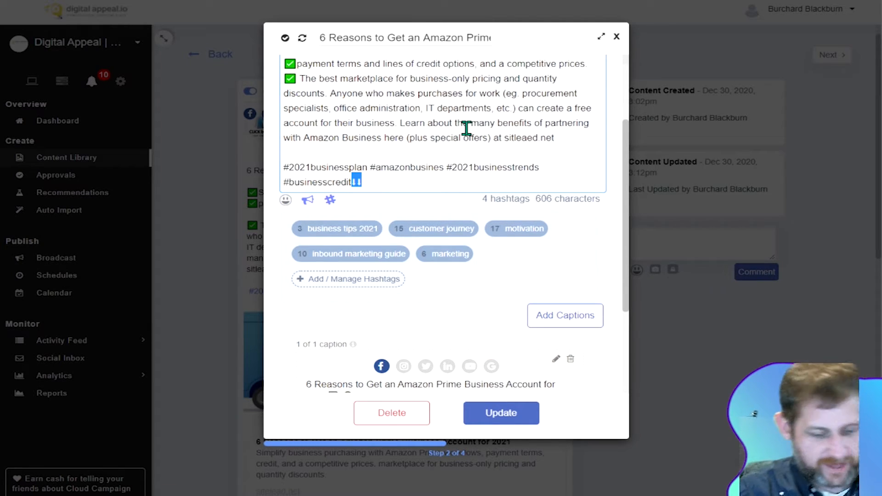
{"action": "scroll", "coordinate": [459, 106], "scroll_direction": "up", "scroll_amount": 3}
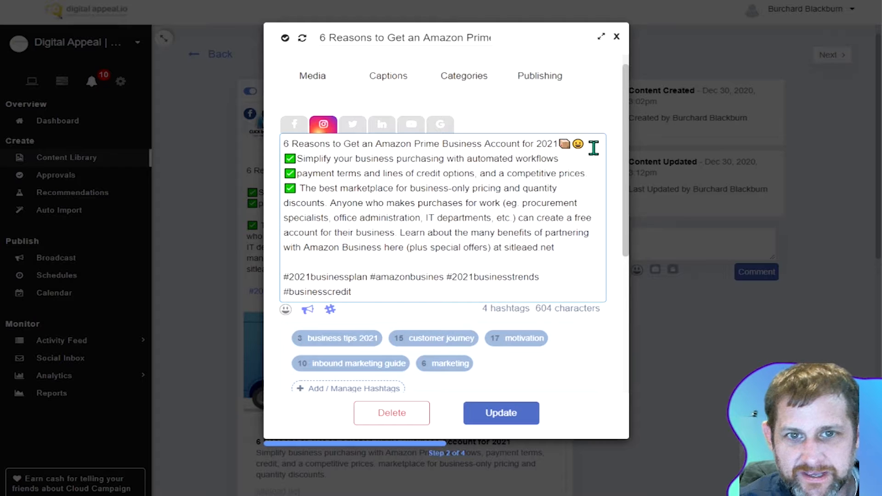
{"action": "key", "text": "ctrl+v"}
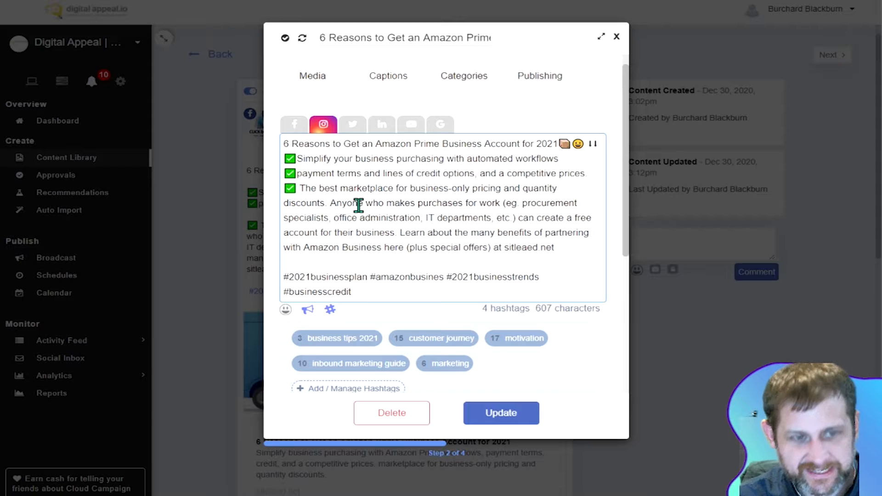
Step: Push the hashtags below the body text of the Instagram caption with seven lines that each hold a single dot
{"action": "key", "text": "Delete"}
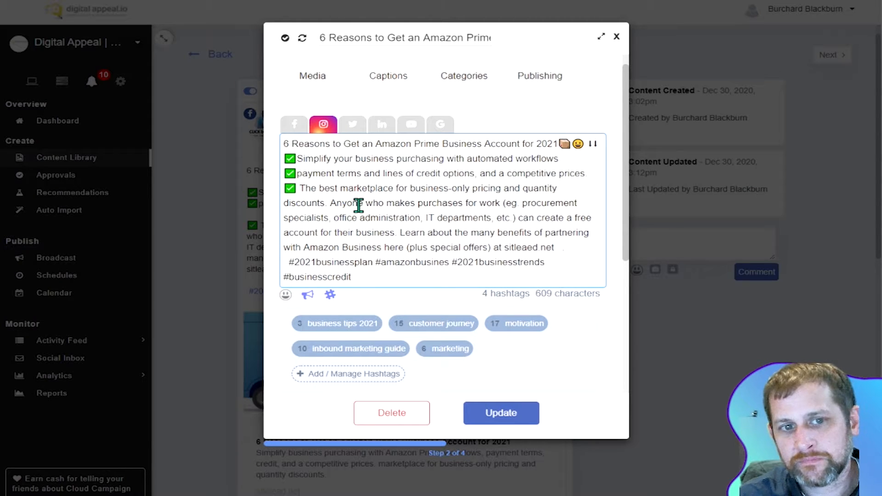
{"action": "key", "text": "Return"}
{"action": "key", "text": "Return"}
{"action": "key", "text": "Return"}
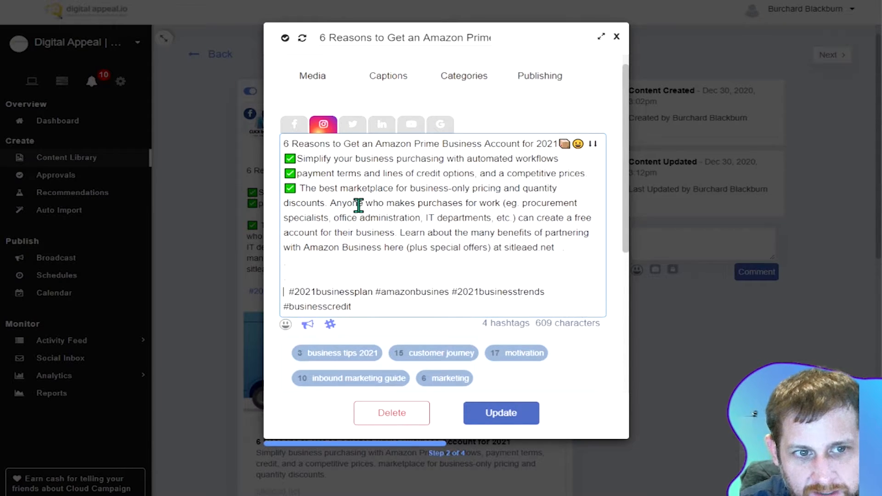
{"action": "key", "text": "Return"}
{"action": "key", "text": "Return"}
{"action": "key", "text": "Return"}
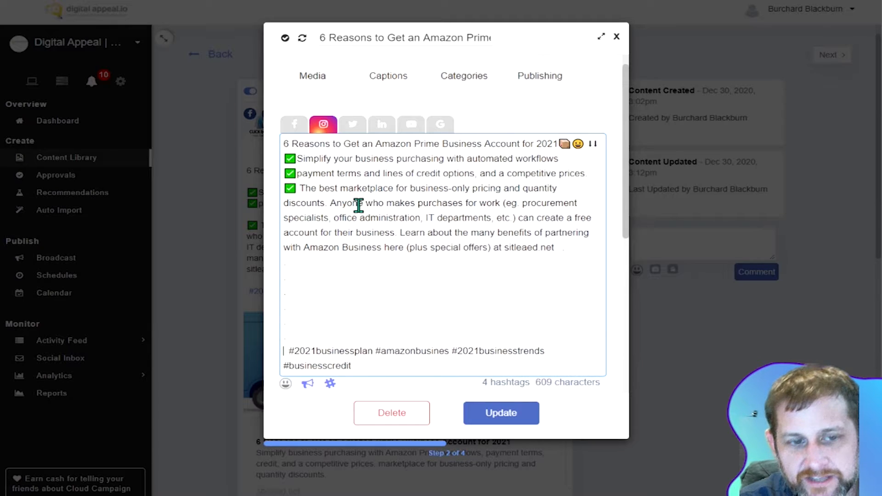
{"action": "key", "text": "Return"}
{"action": "scroll", "coordinate": [390, 269], "scroll_direction": "down", "scroll_amount": 2}
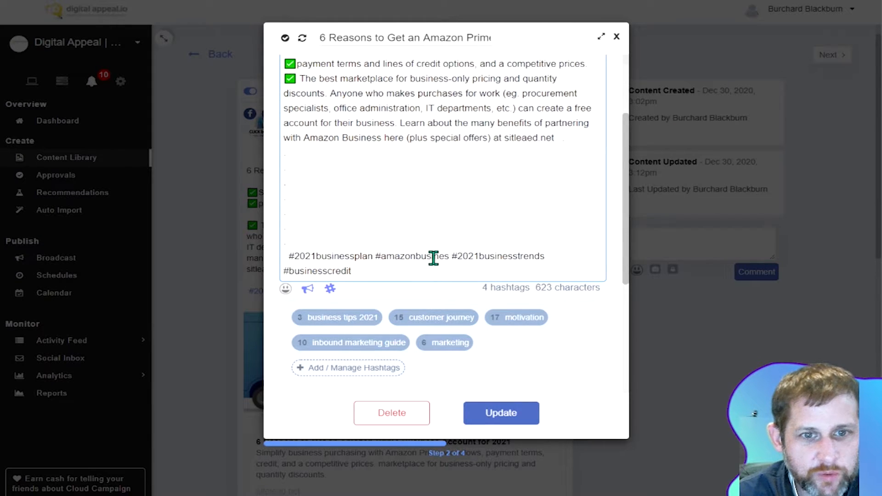
{"action": "scroll", "coordinate": [352, 179], "scroll_direction": "up", "scroll_amount": 2}
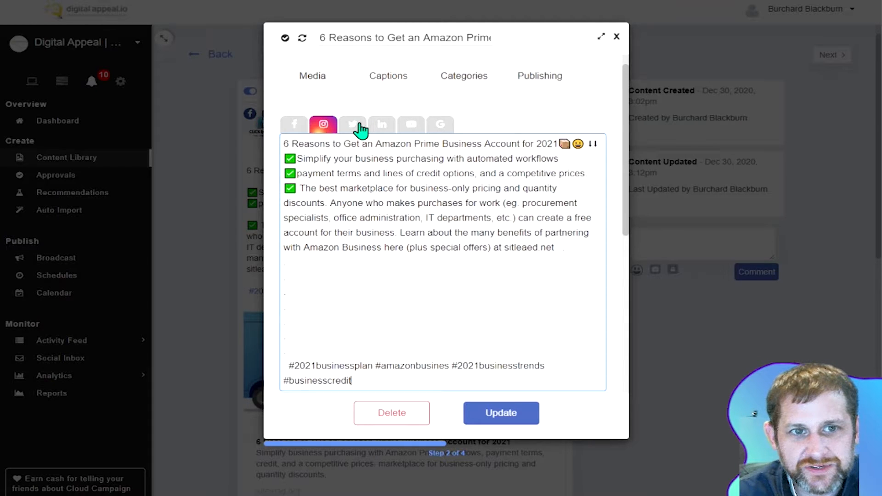
Step: Append the saved "marketing" hashtag group after #businesscredit in the Instagram caption
{"action": "scroll", "coordinate": [479, 174], "scroll_direction": "down", "scroll_amount": 3}
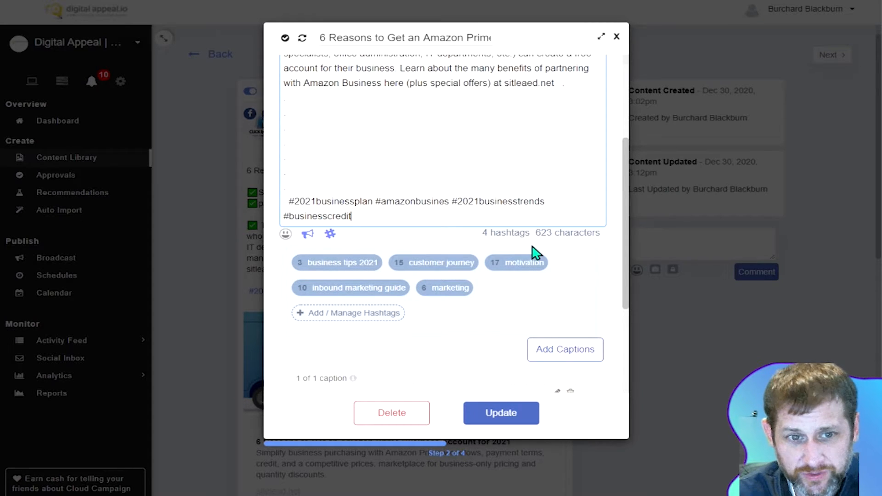
{"action": "left_click", "coordinate": [536, 264]}
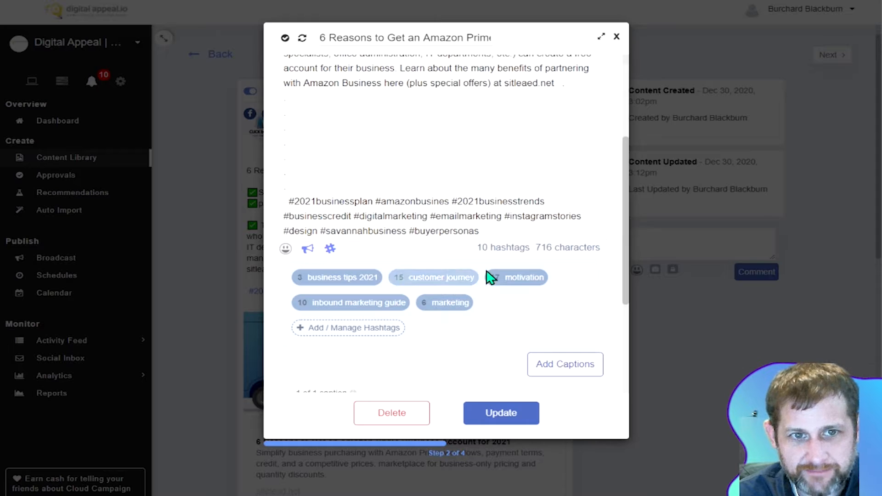
{"action": "scroll", "coordinate": [479, 202], "scroll_direction": "up", "scroll_amount": 3}
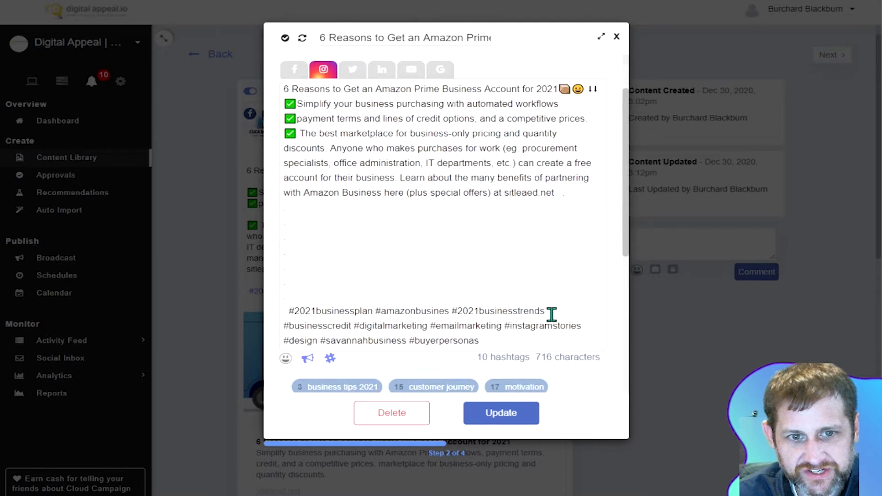
{"action": "scroll", "coordinate": [546, 312], "scroll_direction": "down", "scroll_amount": 4}
{"action": "left_click", "coordinate": [515, 161]}
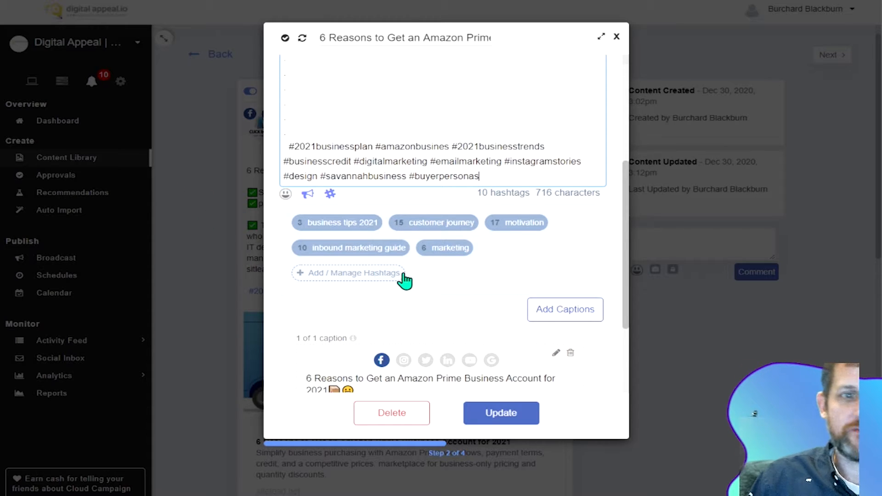
Step: Create a hashtag group named Business Finance containing #businesscreditline #amazonpaymentterms #amazonprimebusiness #amazonprime #businessfinancing #sbaloans
{"action": "left_click", "coordinate": [325, 275]}
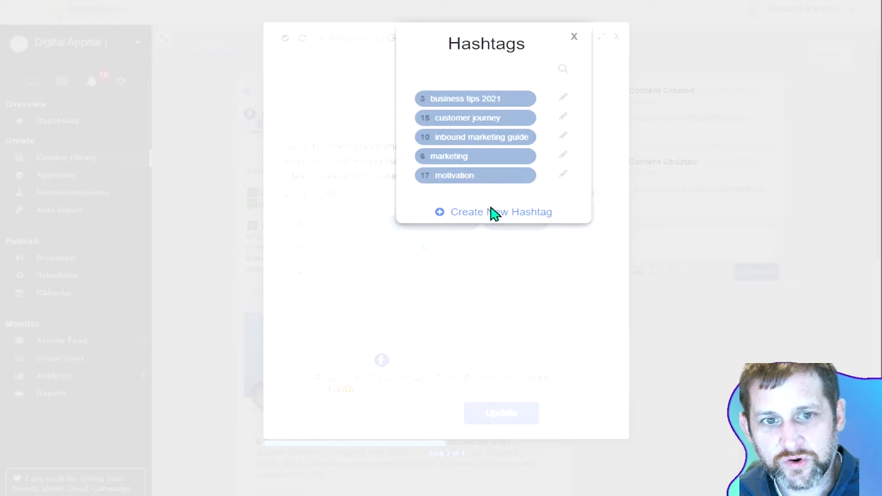
{"action": "left_click", "coordinate": [493, 215]}
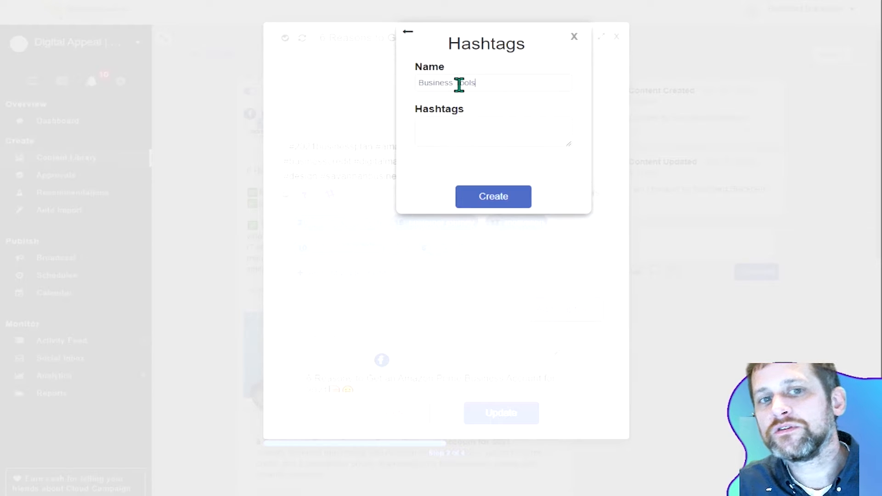
{"action": "left_click", "coordinate": [506, 120]}
{"action": "type", "text": "#businesscreditline"}
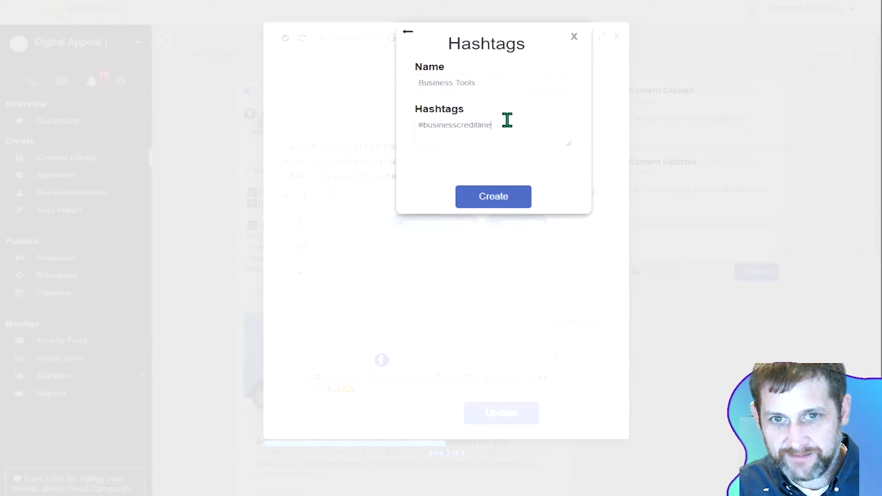
{"action": "type", "text": " #amazon"}
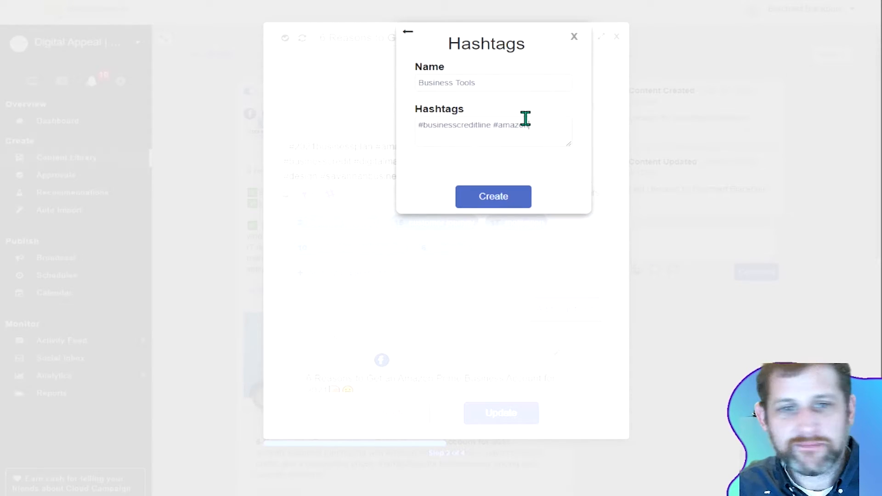
{"action": "type", "text": "paymentterms #amazon"}
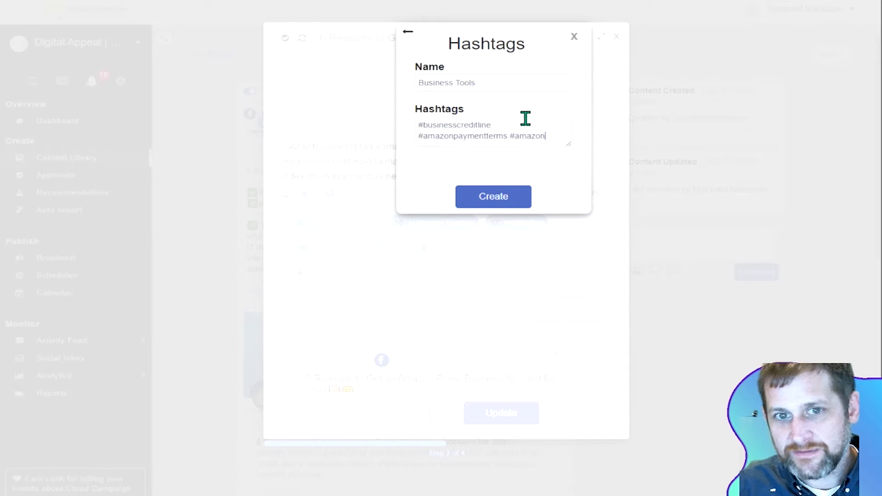
{"action": "type", "text": "primebus"}
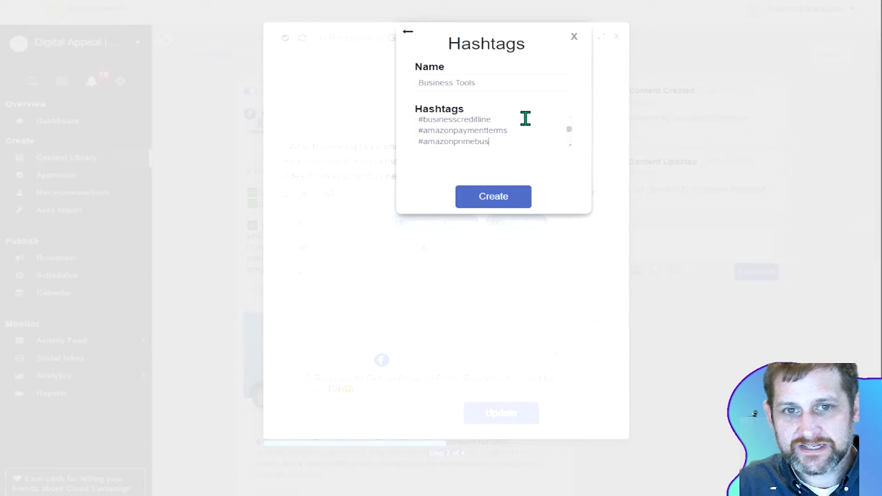
{"action": "type", "text": "iness #amazonprime #businessfinancing"}
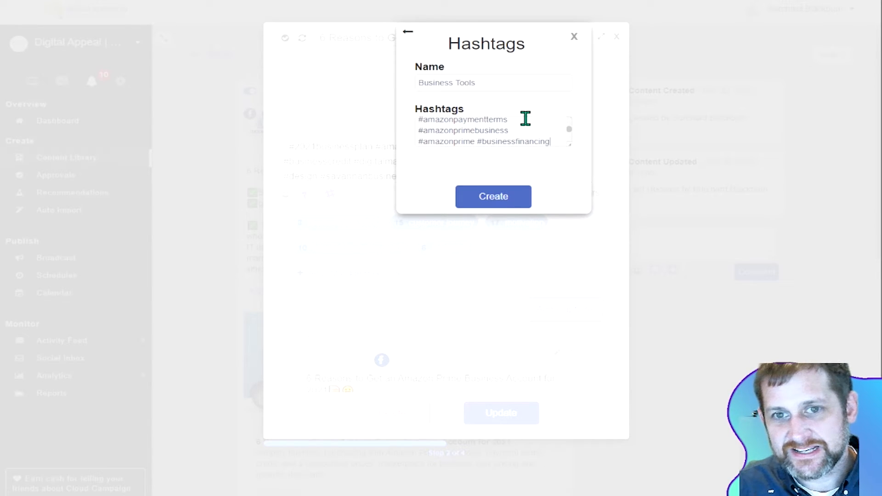
{"action": "left_click", "coordinate": [498, 198]}
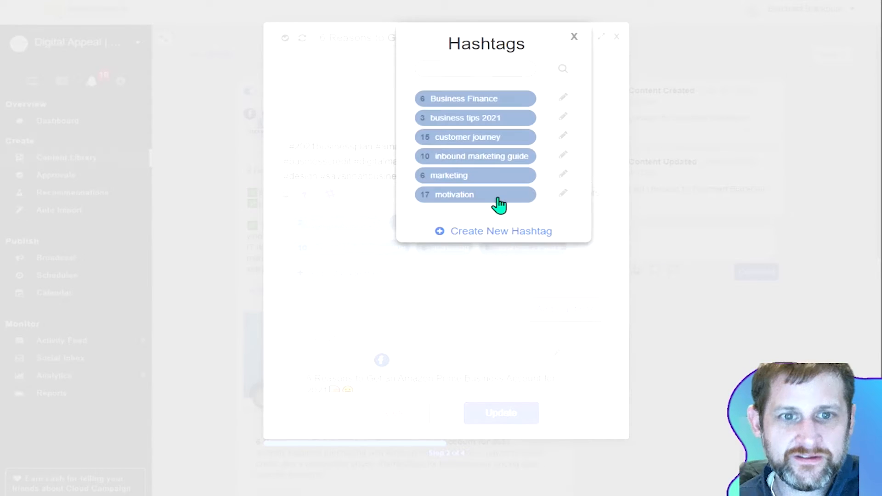
{"action": "left_click", "coordinate": [574, 36]}
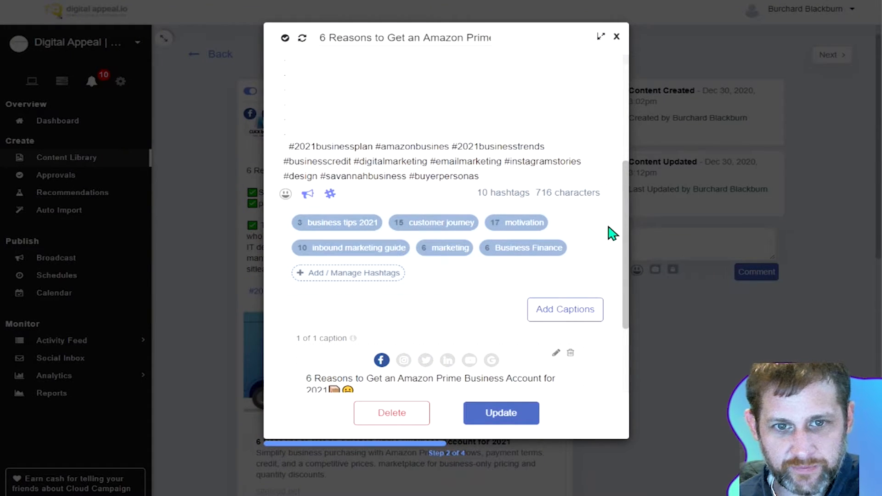
Step: Append the Business Finance hashtag group to the Instagram caption and check its hashtag and character counts
{"action": "left_click", "coordinate": [523, 255]}
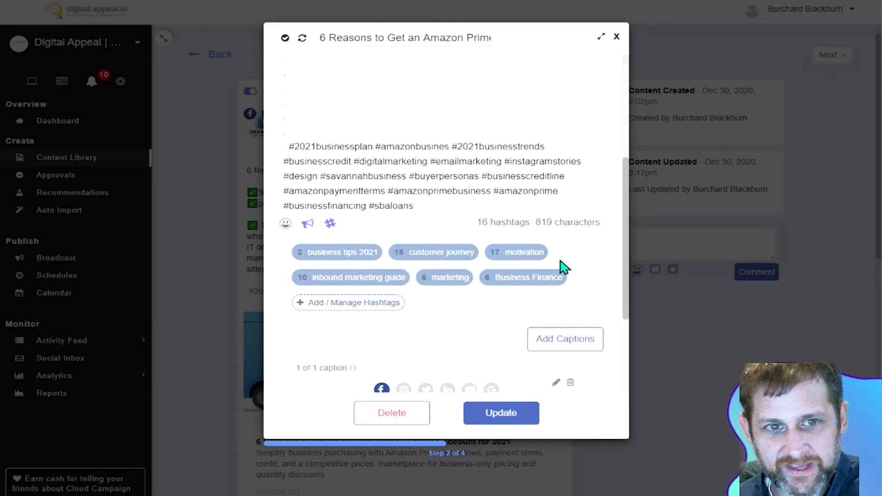
{"action": "left_click_drag", "start_coordinate": [477, 222], "coordinate": [475, 252]}
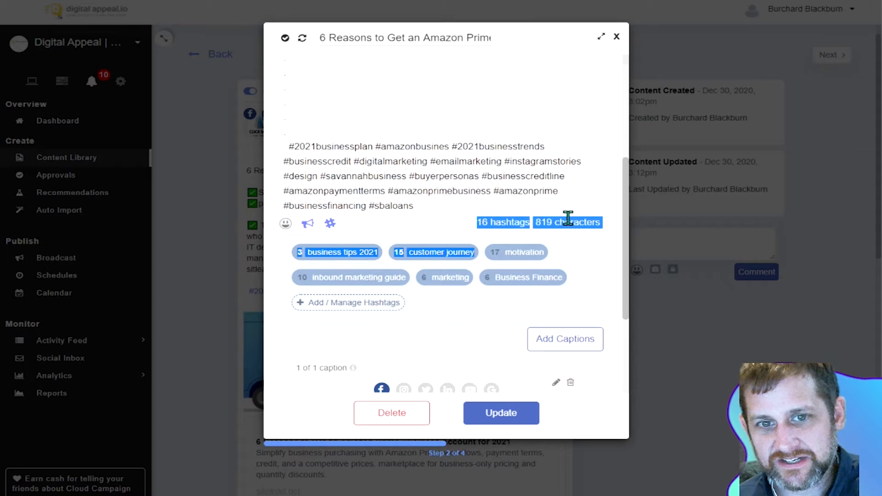
{"action": "scroll", "coordinate": [509, 211], "scroll_direction": "up", "scroll_amount": 5}
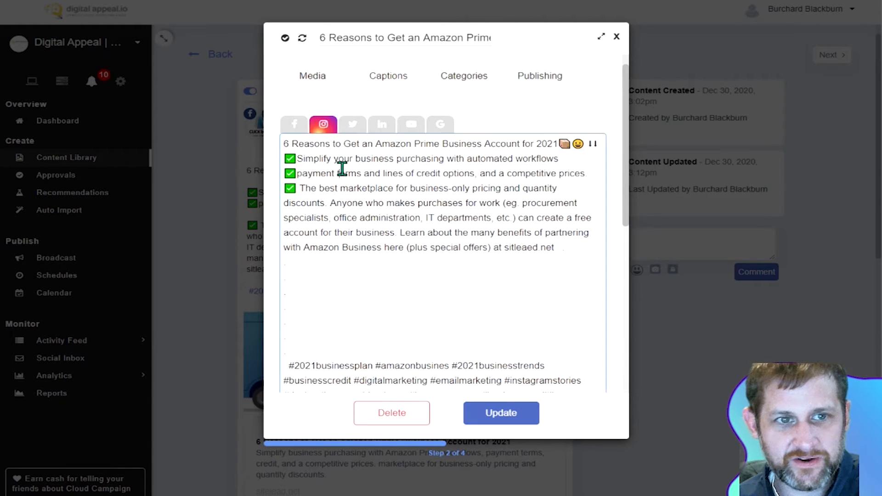
Step: Copy the headline "6 Reasons to Get an Amazon Prime Business Account for 2021" with its emojis from the existing caption into the Twitter caption
{"action": "left_click", "coordinate": [294, 128]}
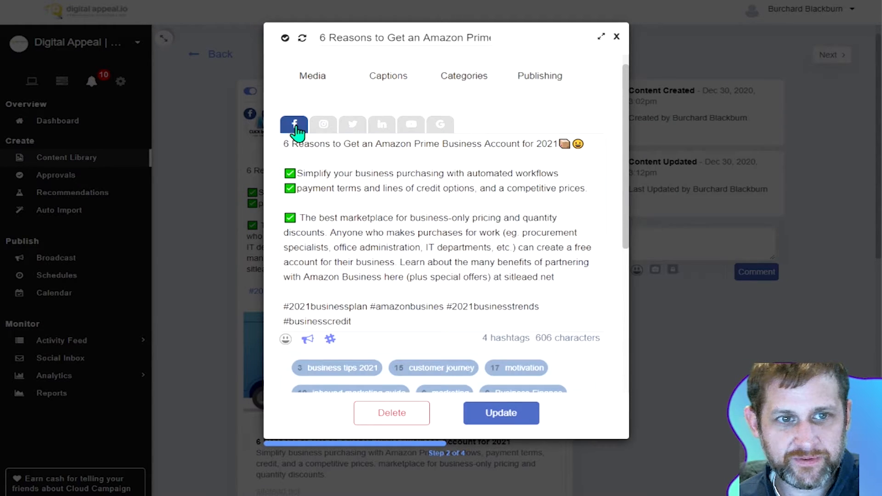
{"action": "left_click", "coordinate": [323, 131]}
{"action": "left_click", "coordinate": [350, 127]}
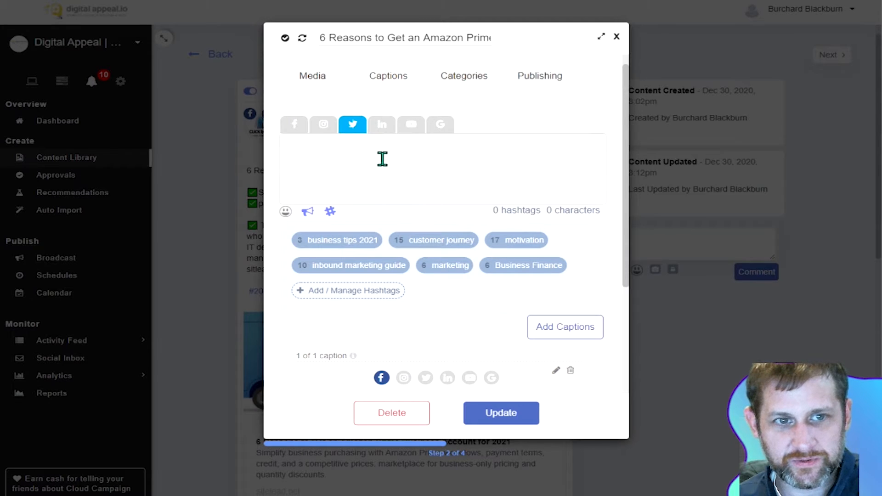
{"action": "scroll", "coordinate": [394, 246], "scroll_direction": "down", "scroll_amount": 4}
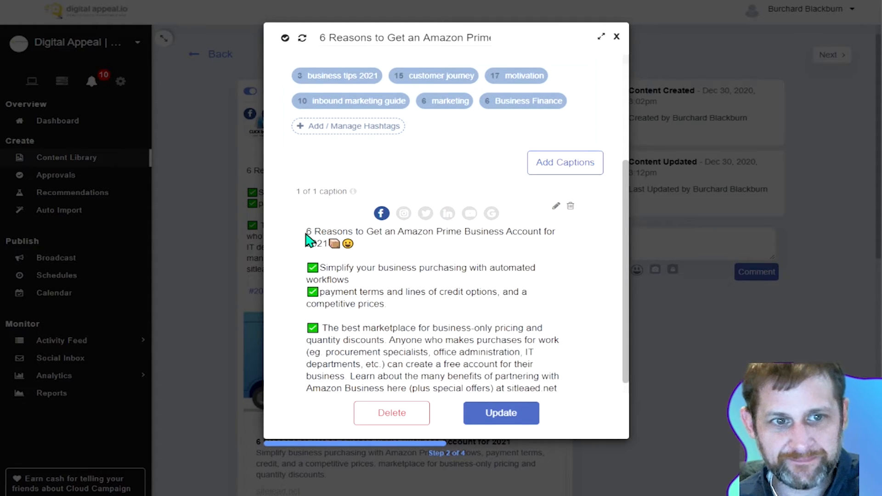
{"action": "left_click_drag", "start_coordinate": [308, 231], "coordinate": [357, 250]}
{"action": "key", "text": "ctrl+c"}
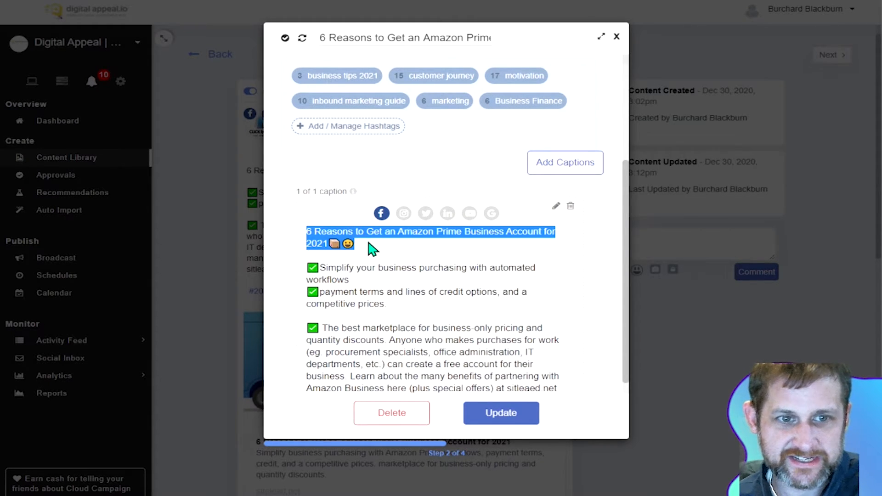
{"action": "scroll", "coordinate": [373, 202], "scroll_direction": "up", "scroll_amount": 4}
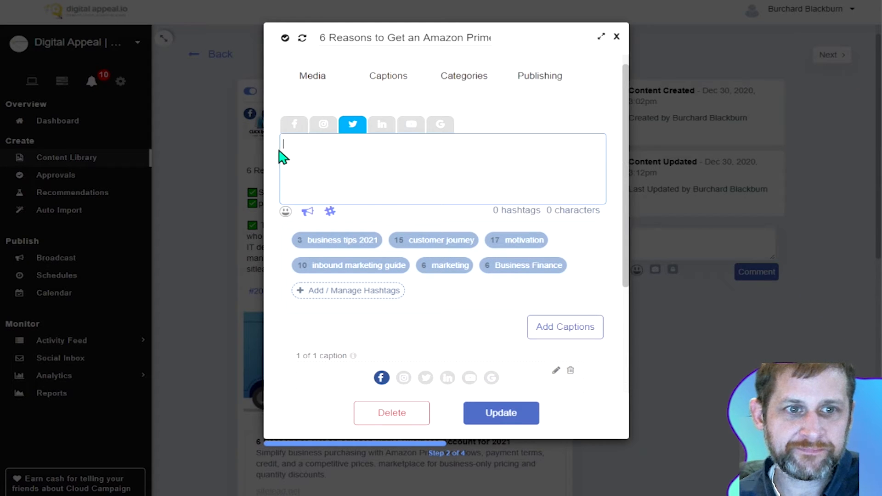
{"action": "key", "text": "ctrl+v"}
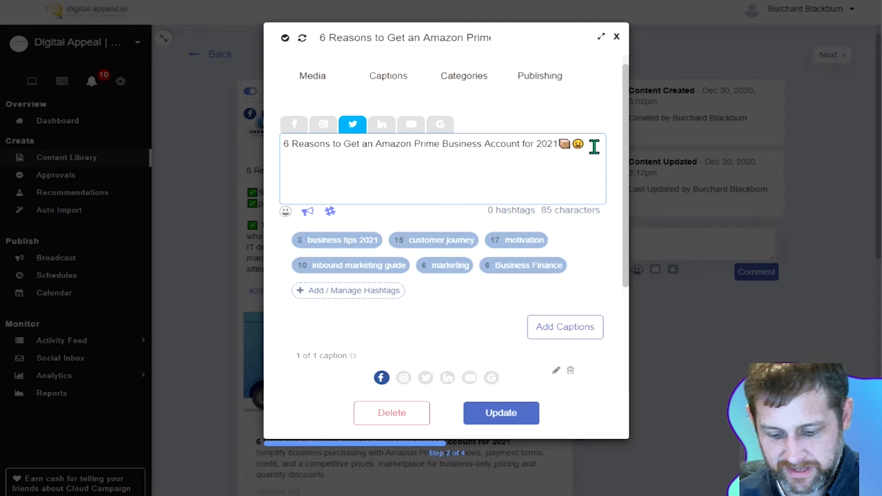
Step: Copy the check-mark point about payment terms and lines of credit from the existing caption onto a new line under the Twitter headline
{"action": "key", "text": "Return"}
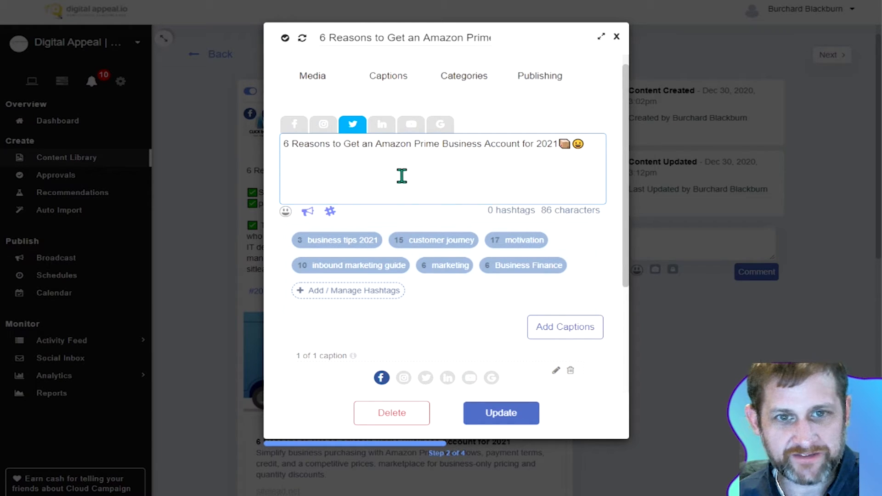
{"action": "scroll", "coordinate": [378, 319], "scroll_direction": "down", "scroll_amount": 3}
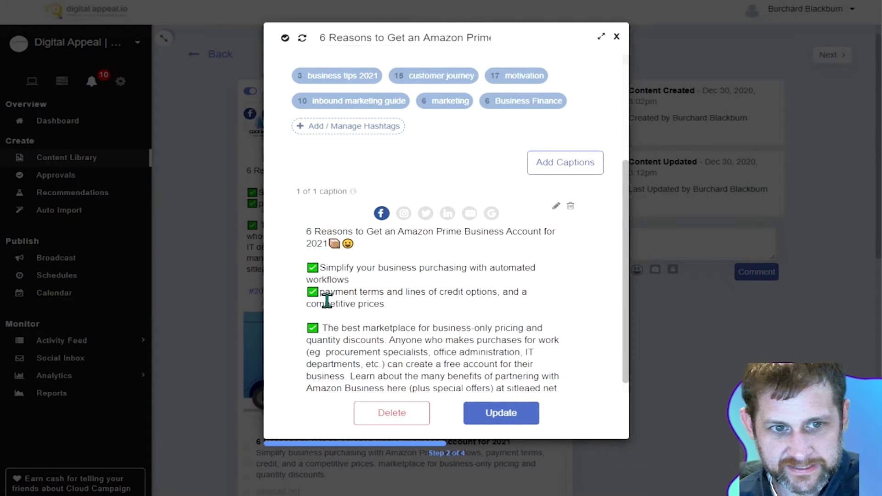
{"action": "left_click_drag", "start_coordinate": [433, 318], "coordinate": [304, 292]}
{"action": "key", "text": "ctrl+c"}
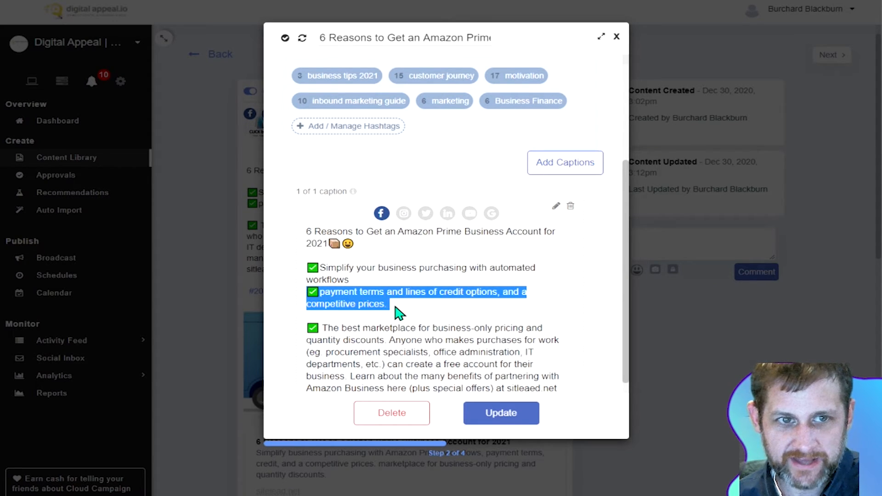
{"action": "scroll", "coordinate": [441, 177], "scroll_direction": "up", "scroll_amount": 3}
{"action": "left_click", "coordinate": [312, 162]}
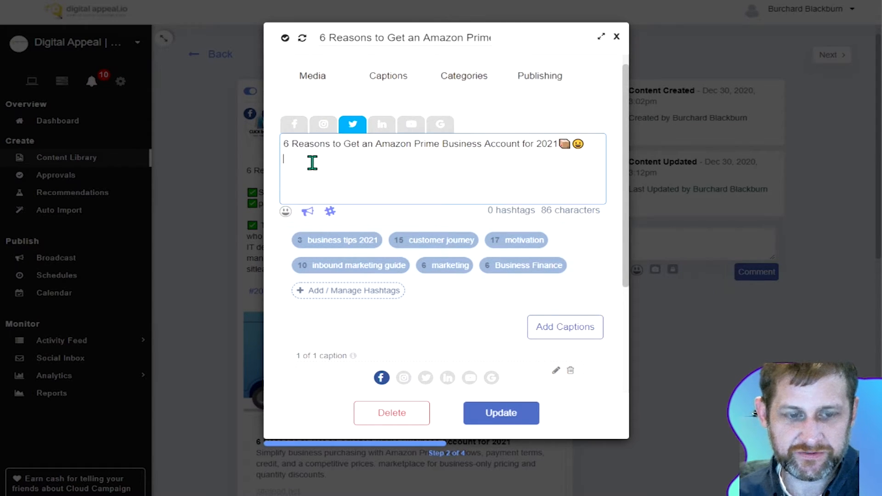
{"action": "key", "text": "ctrl+v"}
{"action": "scroll", "coordinate": [542, 200], "scroll_direction": "down", "scroll_amount": 2}
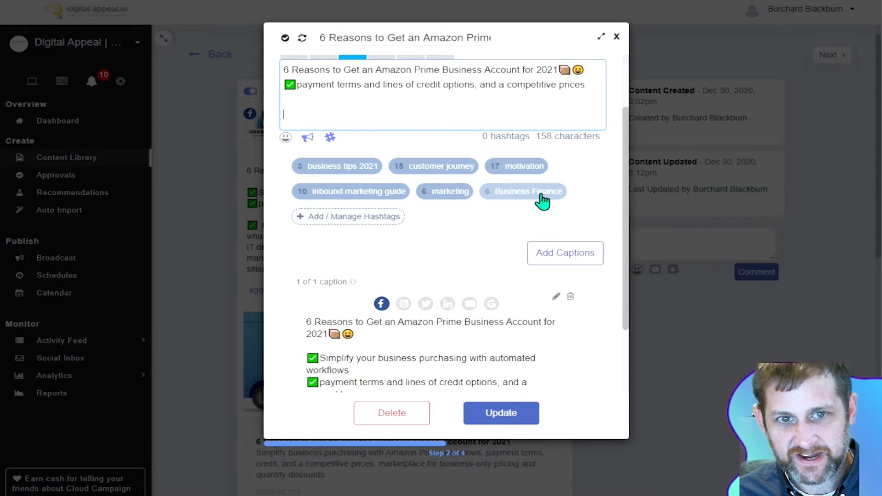
Step: Add the Business Finance hashtags to the Twitter caption, keeping #businesscreditline #amazonprimebusiness #businessfinancing, and shorten "and" to "&" in the payment terms line
{"action": "left_click", "coordinate": [542, 200]}
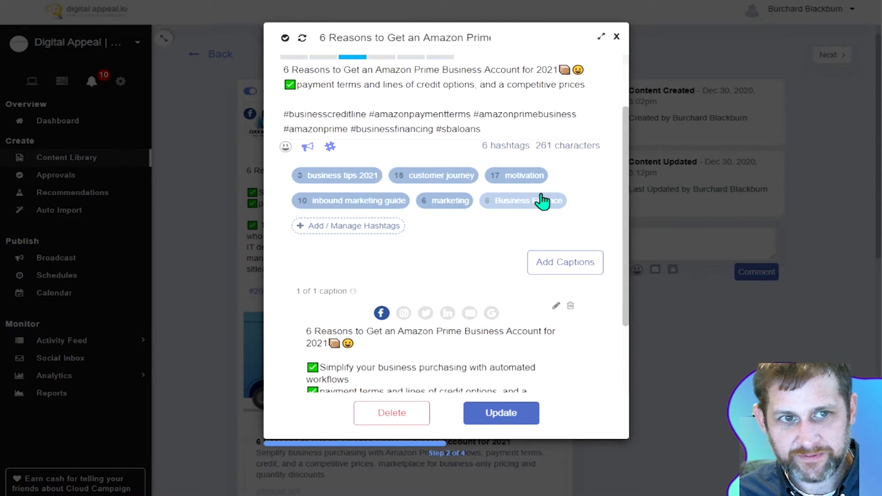
{"action": "double_click", "coordinate": [437, 118]}
{"action": "key", "text": "BackSpace"}
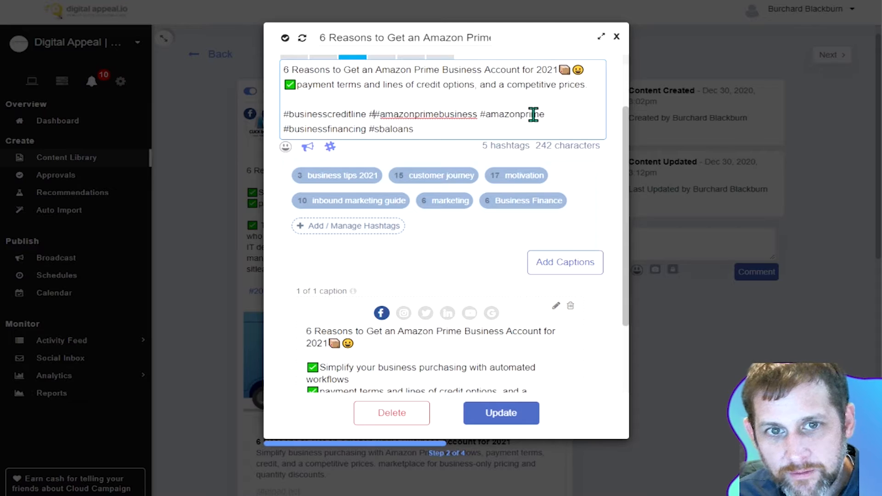
{"action": "double_click", "coordinate": [532, 115]}
{"action": "key", "text": "BackSpace"}
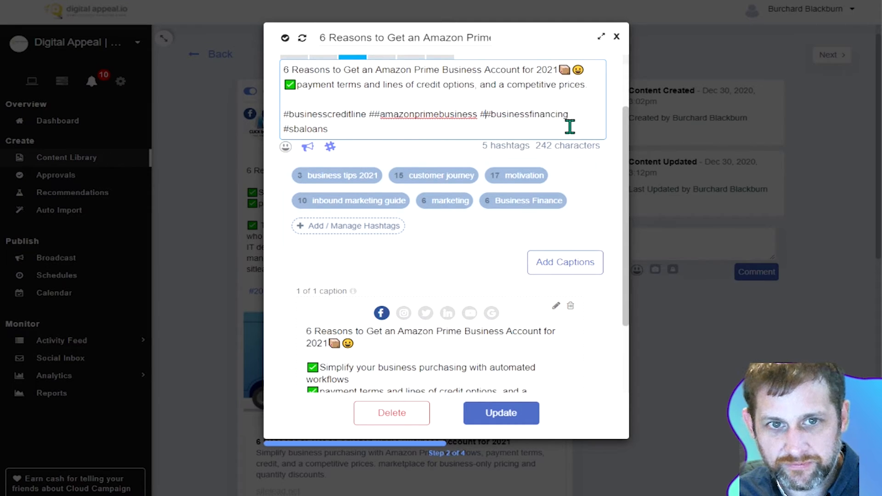
{"action": "key", "text": "BackSpace"}
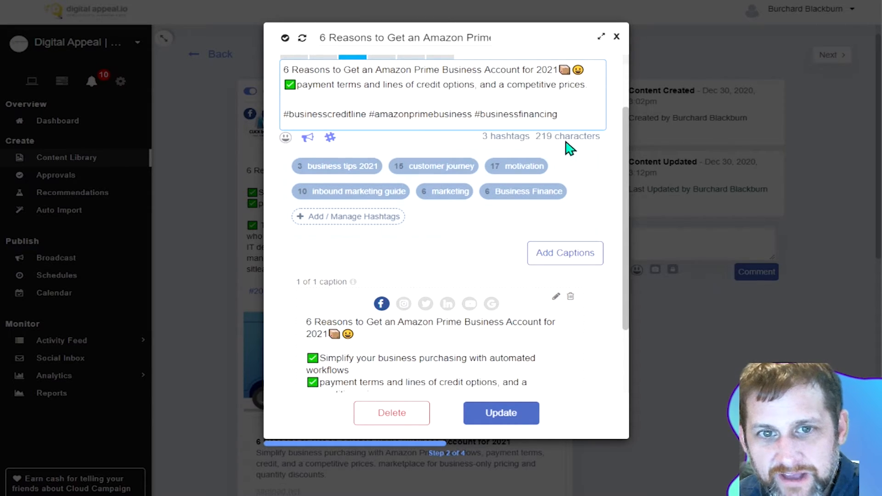
{"action": "scroll", "coordinate": [594, 64], "scroll_direction": "up", "scroll_amount": 2}
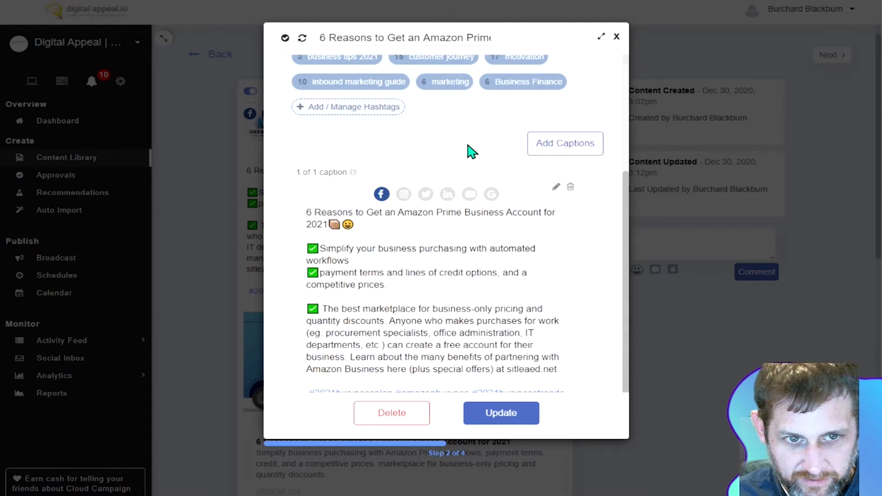
{"action": "scroll", "coordinate": [469, 137], "scroll_direction": "up", "scroll_amount": 4}
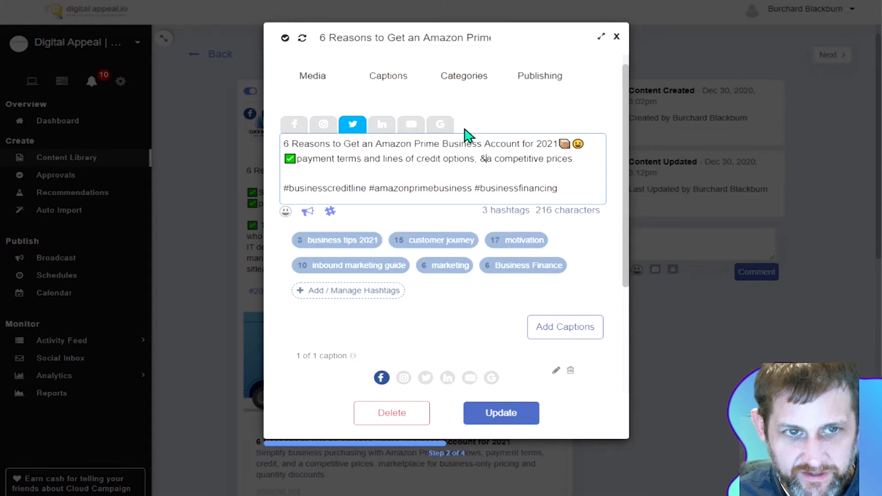
Step: Copy the Facebook caption into the LinkedIn caption, opening with "Did you know Amazon Prime for business can help improve your cashflow, automate processes, and help you grow?"
{"action": "left_click", "coordinate": [382, 125]}
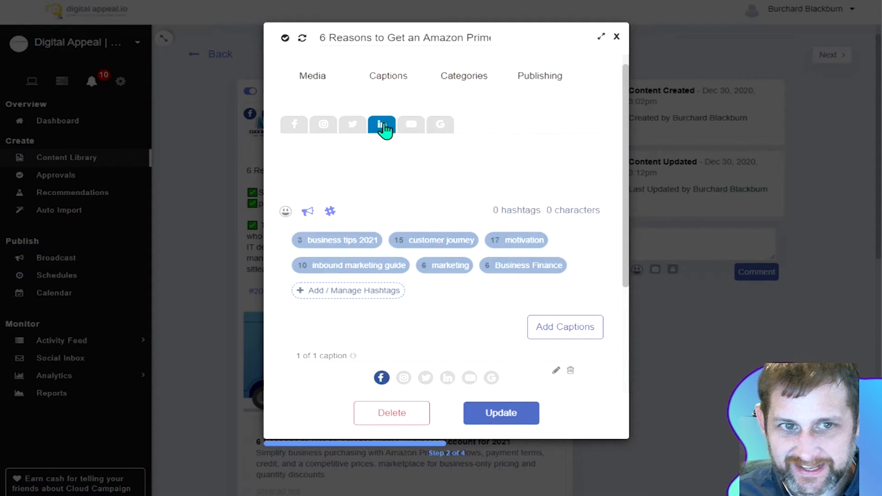
{"action": "scroll", "coordinate": [321, 165], "scroll_direction": "down", "scroll_amount": 5}
{"action": "left_click_drag", "start_coordinate": [308, 155], "coordinate": [386, 275]}
{"action": "key", "text": "ctrl+c"}
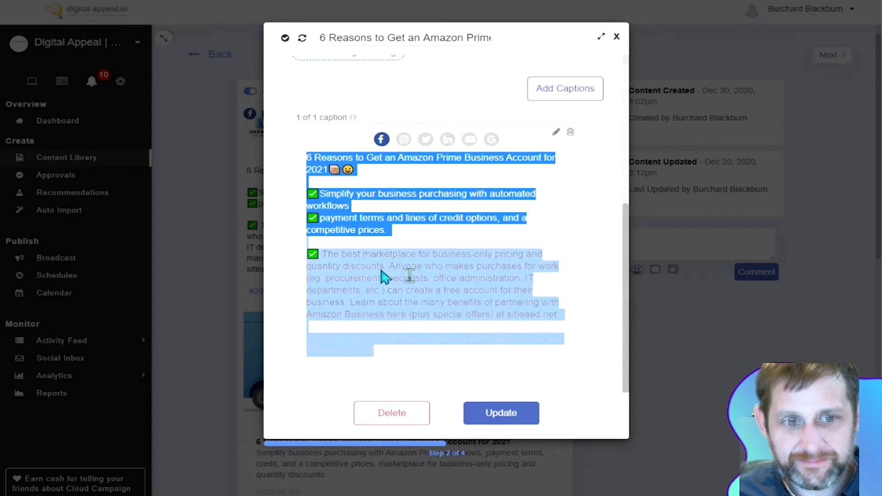
{"action": "scroll", "coordinate": [347, 193], "scroll_direction": "up", "scroll_amount": 5}
{"action": "left_click", "coordinate": [305, 163]}
{"action": "key", "text": "ctrl+v"}
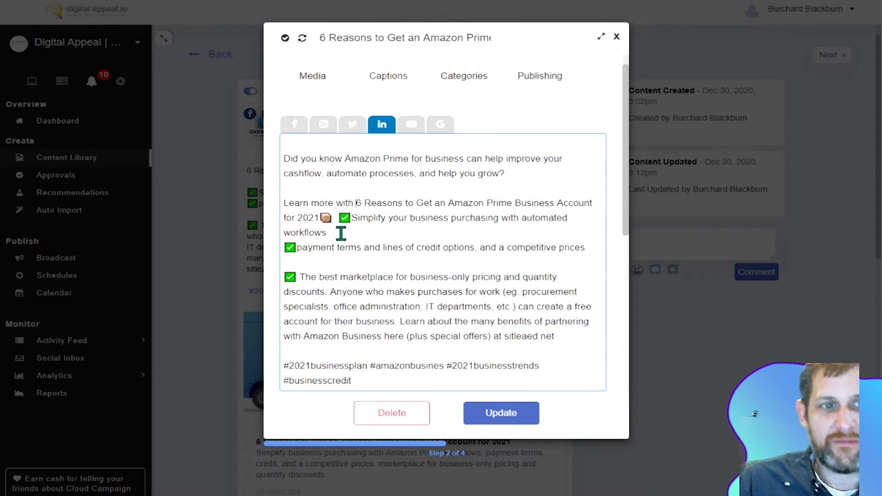
Step: In the LinkedIn caption, remove the blank line before the third check-mark point and start the first point on its own line below the headline
{"action": "left_click", "coordinate": [387, 259]}
{"action": "key", "text": "BackSpace"}
{"action": "left_click", "coordinate": [340, 216]}
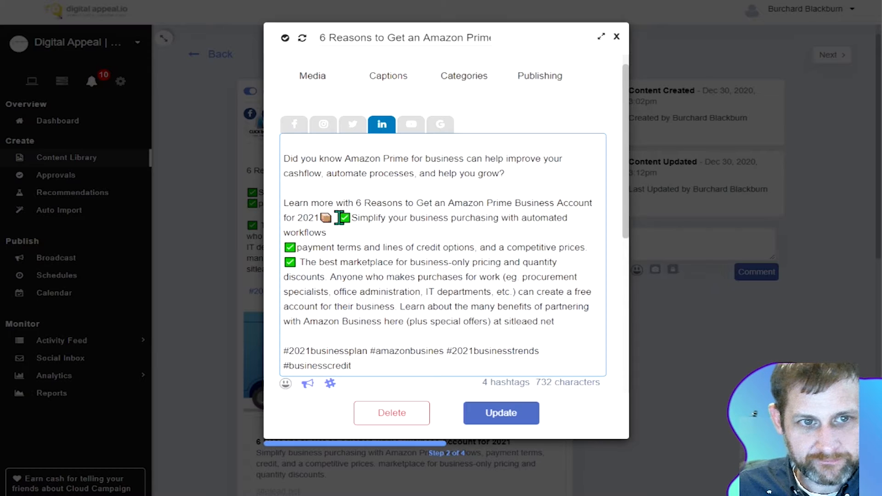
{"action": "key", "text": "Return"}
{"action": "scroll", "coordinate": [362, 218], "scroll_direction": "down", "scroll_amount": 2}
{"action": "scroll", "coordinate": [547, 161], "scroll_direction": "up", "scroll_amount": 3}
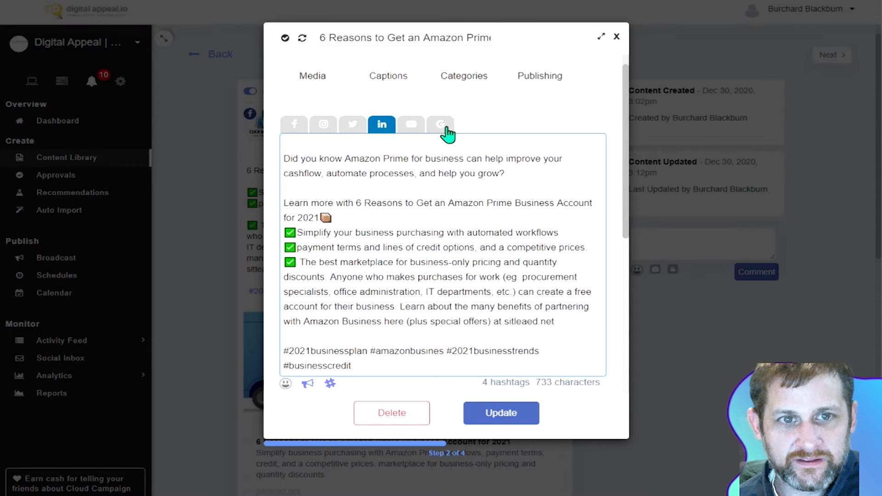
Step: Leave the YouTube caption empty and copy the existing Facebook caption with its hashtags into the Google caption
{"action": "left_click", "coordinate": [412, 127]}
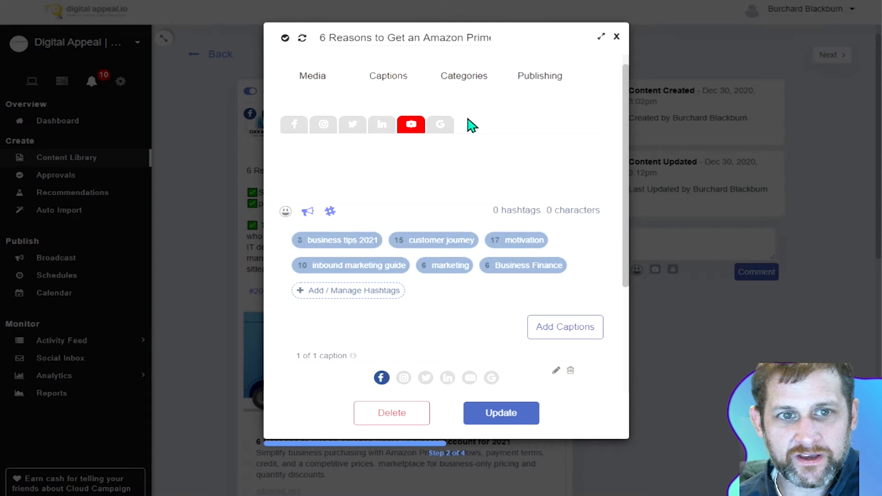
{"action": "left_click", "coordinate": [441, 126]}
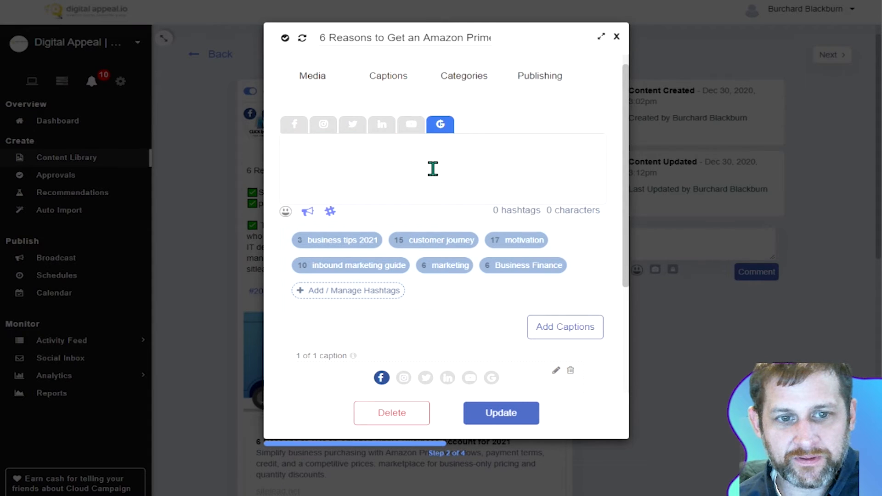
{"action": "scroll", "coordinate": [420, 216], "scroll_direction": "down", "scroll_amount": 3}
{"action": "left_click_drag", "start_coordinate": [418, 224], "coordinate": [441, 395]}
{"action": "scroll", "coordinate": [415, 262], "scroll_direction": "up", "scroll_amount": 4}
{"action": "scroll", "coordinate": [275, 194], "scroll_direction": "up", "scroll_amount": 1}
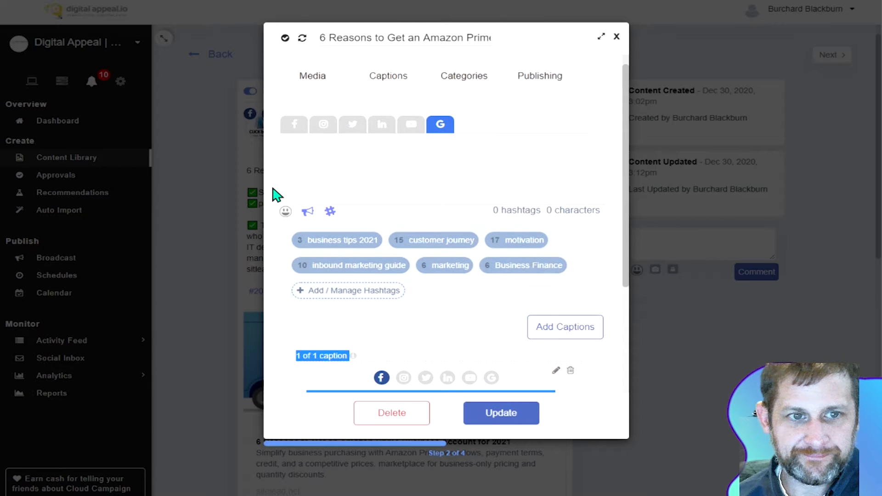
{"action": "left_click", "coordinate": [368, 181]}
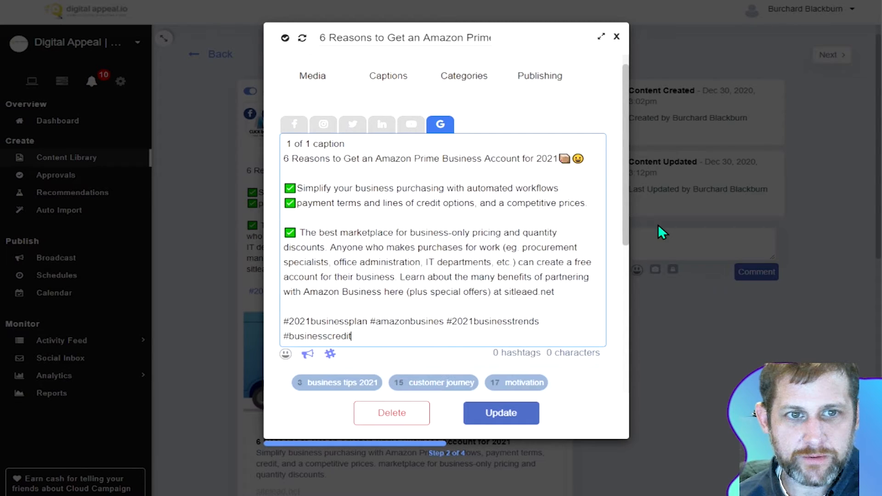
{"action": "key", "text": "ctrl+v"}
{"action": "scroll", "coordinate": [448, 182], "scroll_direction": "down", "scroll_amount": 8}
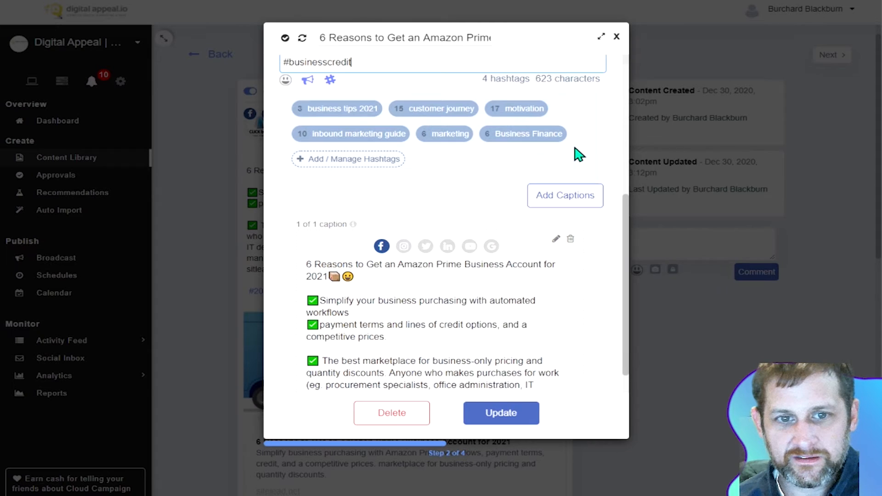
{"action": "scroll", "coordinate": [565, 147], "scroll_direction": "up", "scroll_amount": 8}
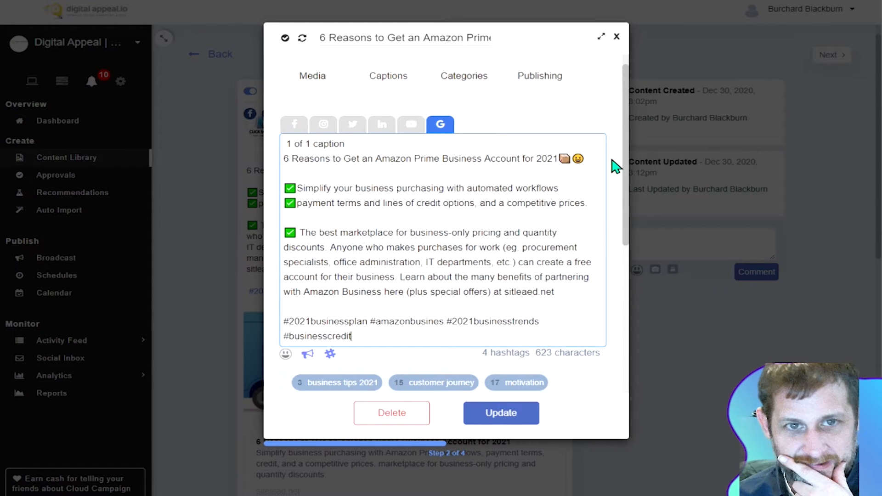
Step: Assign the categories "2021 Business trends and tips" and "Amazon" to the post
{"action": "left_click", "coordinate": [463, 78]}
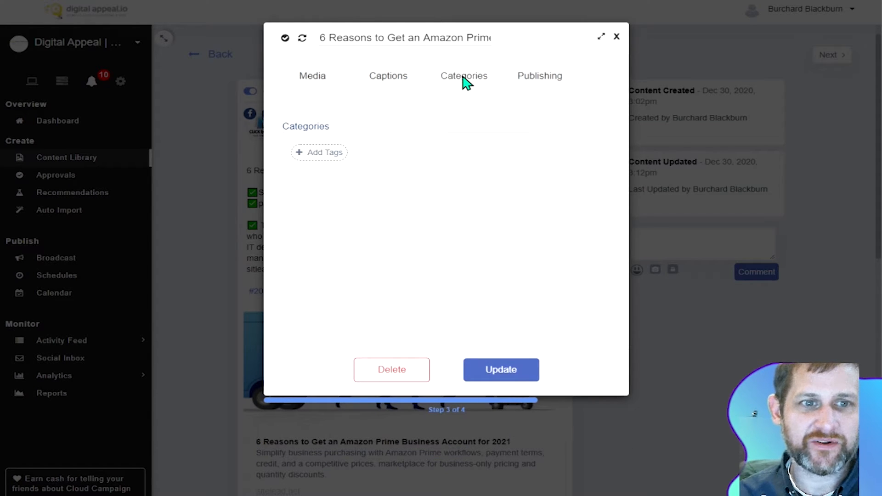
{"action": "left_click", "coordinate": [307, 152]}
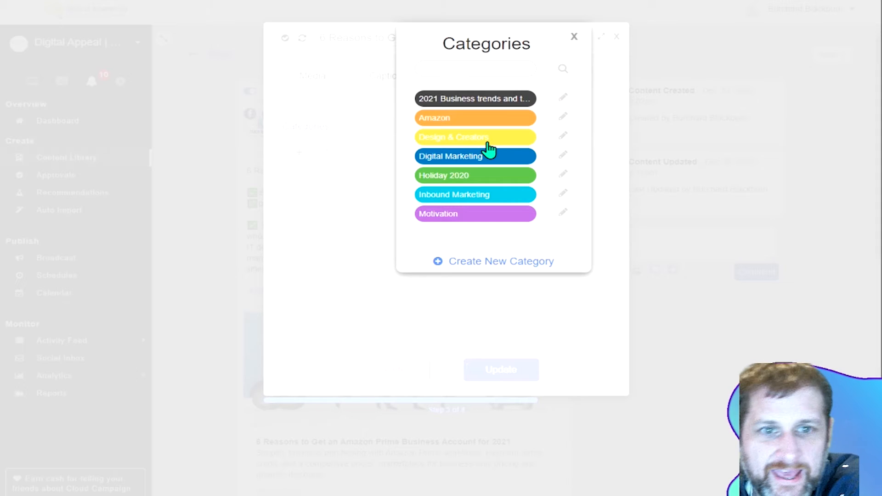
{"action": "left_click", "coordinate": [497, 104]}
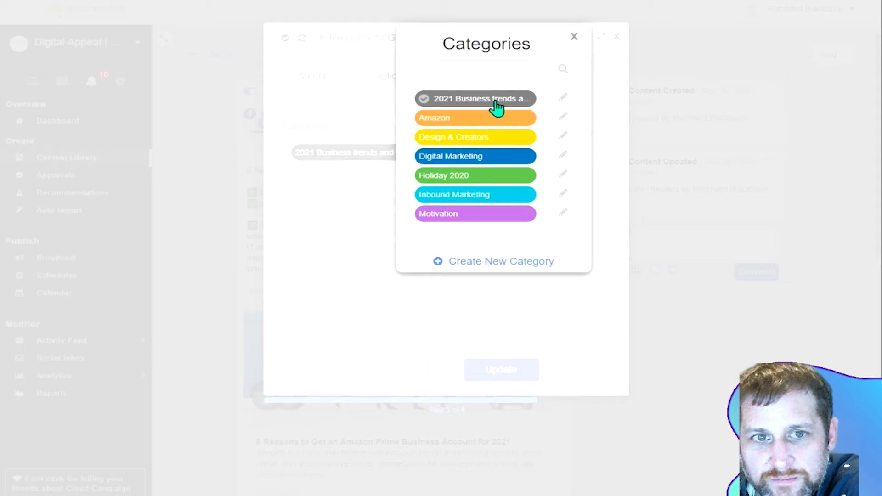
{"action": "left_click", "coordinate": [453, 122]}
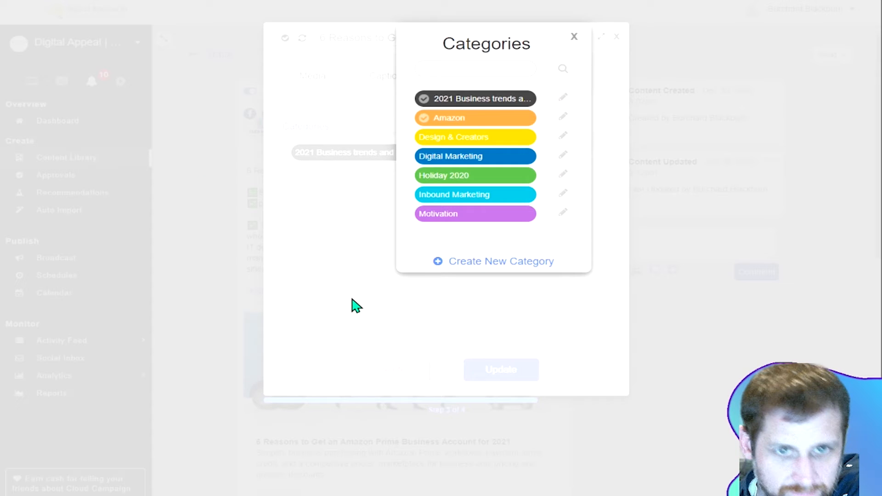
{"action": "left_click", "coordinate": [574, 36]}
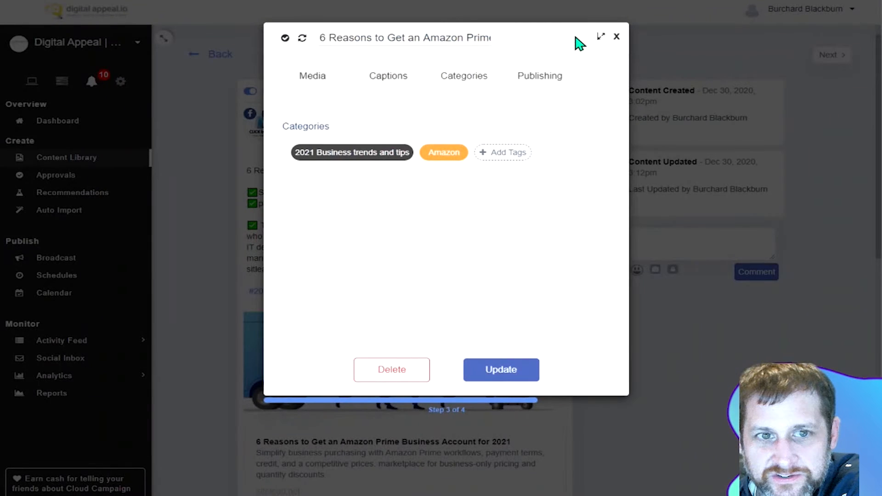
Step: Review the post's targeting and content expiration options in the publishing settings
{"action": "left_click", "coordinate": [546, 78]}
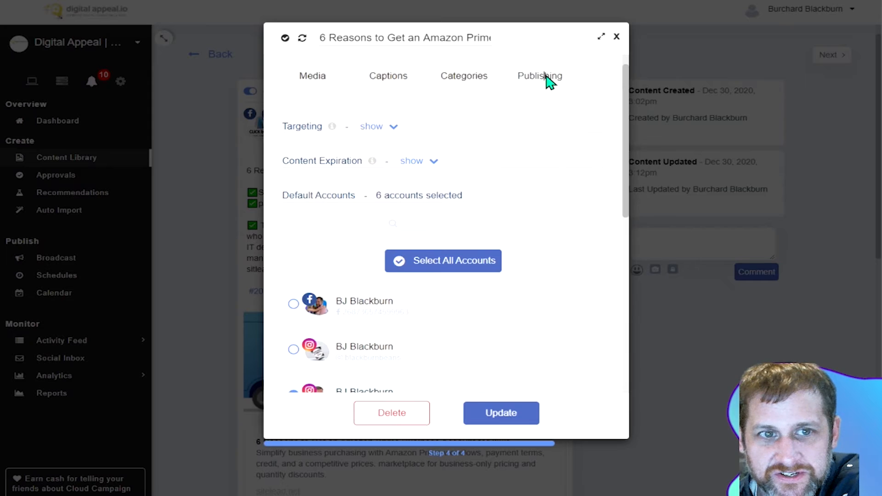
{"action": "left_click", "coordinate": [372, 126]}
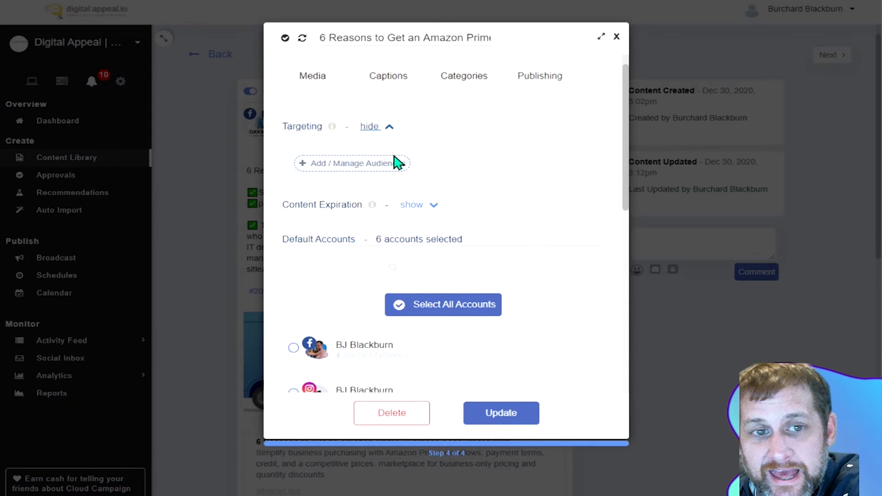
{"action": "left_click", "coordinate": [390, 128]}
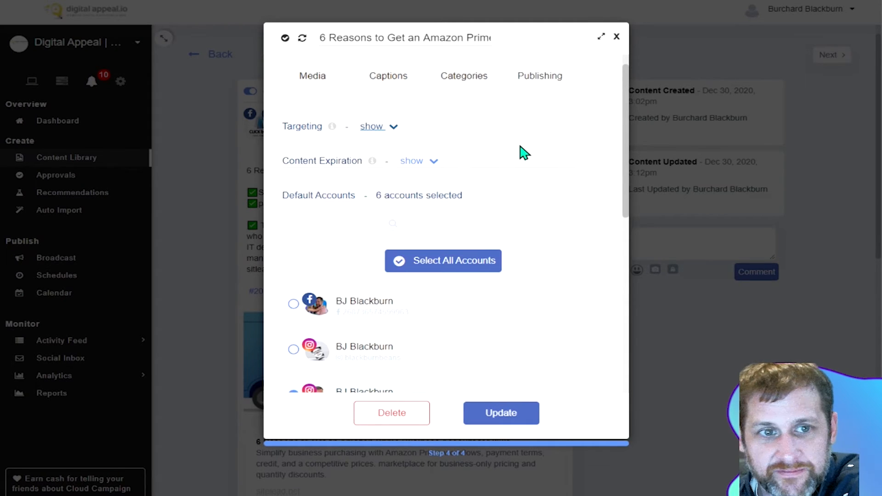
{"action": "left_click", "coordinate": [432, 162]}
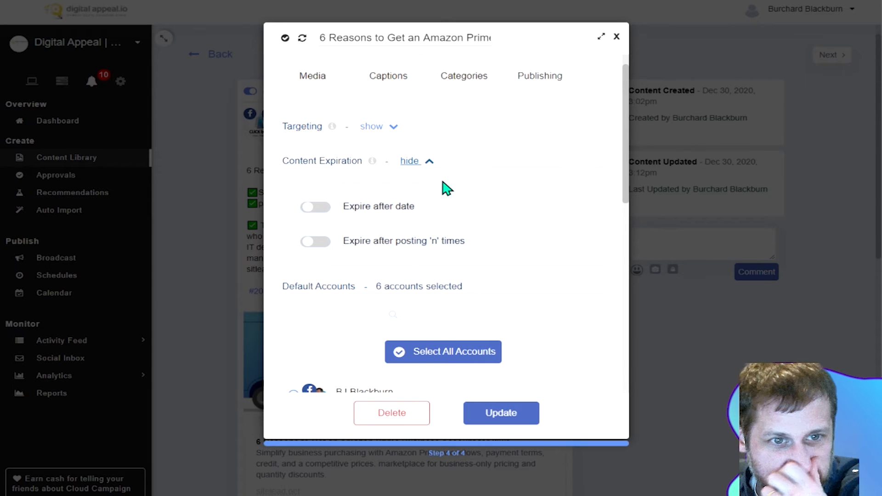
{"action": "left_click", "coordinate": [421, 161]}
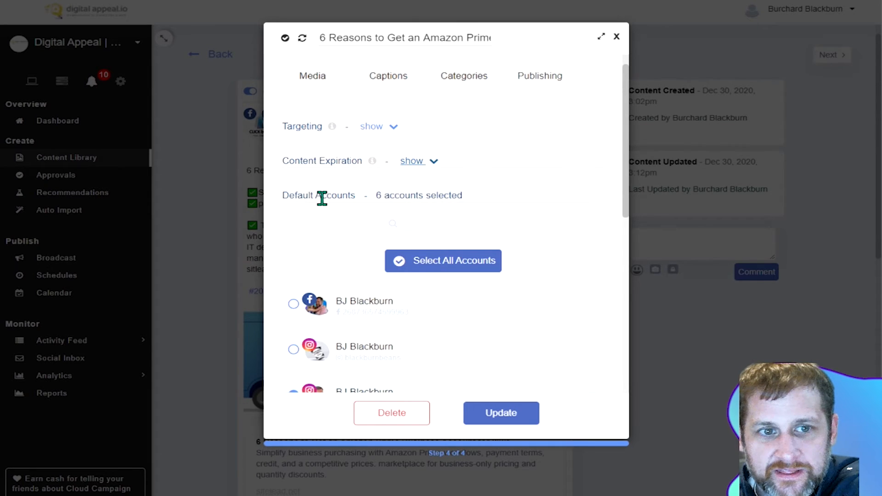
Step: Go through the post's default publishing accounts and add one more Facebook account to the selection
{"action": "scroll", "coordinate": [321, 199], "scroll_direction": "down", "scroll_amount": 4}
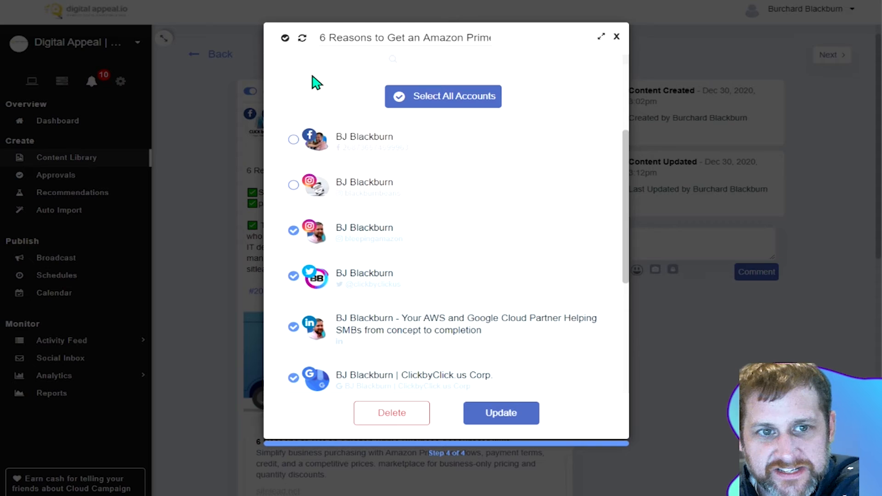
{"action": "scroll", "coordinate": [362, 151], "scroll_direction": "down", "scroll_amount": 1}
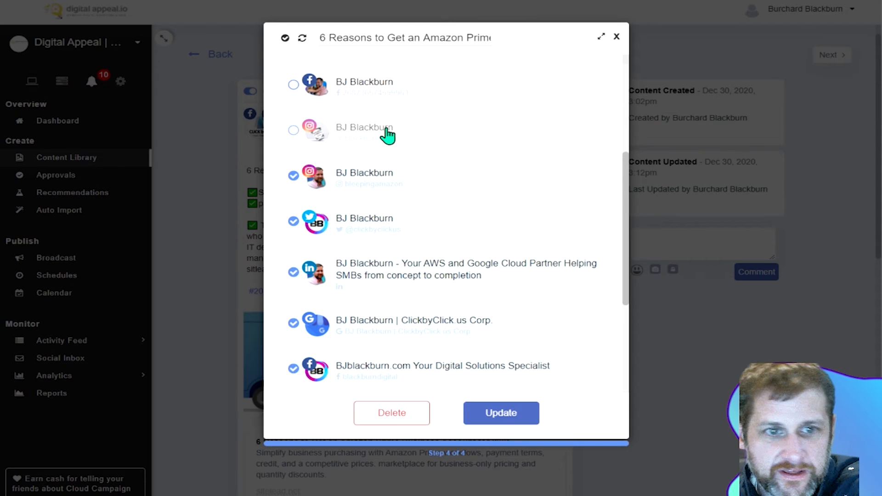
{"action": "scroll", "coordinate": [387, 135], "scroll_direction": "down", "scroll_amount": 1}
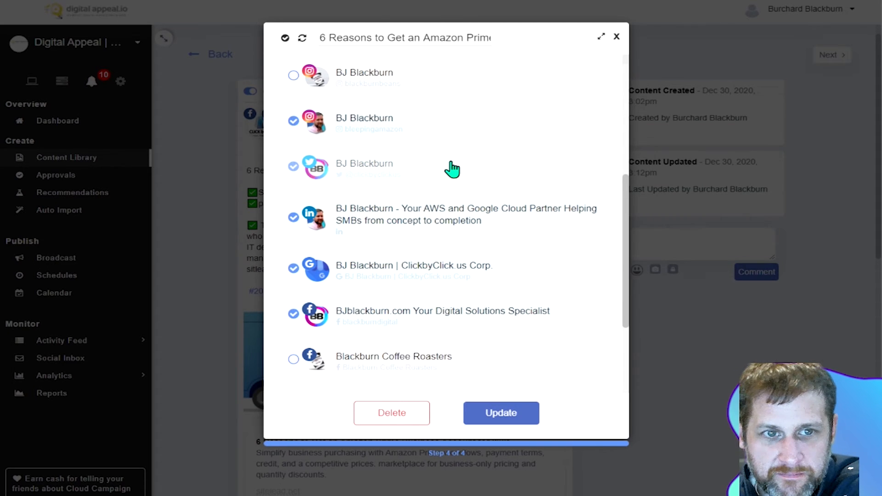
{"action": "scroll", "coordinate": [386, 193], "scroll_direction": "down", "scroll_amount": 1}
{"action": "scroll", "coordinate": [459, 185], "scroll_direction": "down", "scroll_amount": 3}
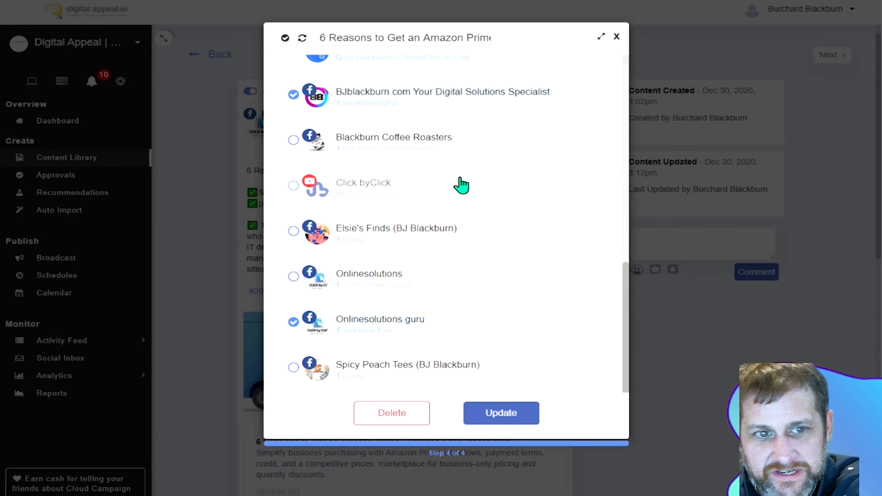
{"action": "left_click", "coordinate": [293, 250]}
{"action": "scroll", "coordinate": [399, 268], "scroll_direction": "up", "scroll_amount": 10}
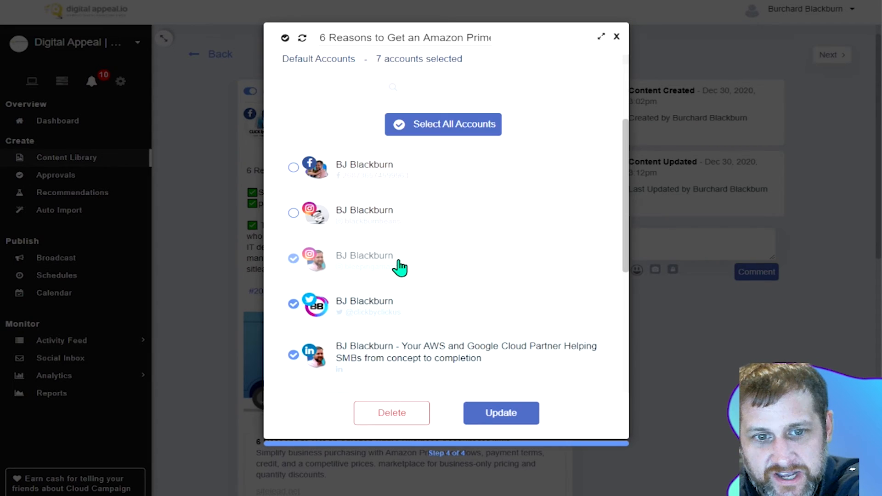
Step: Save the updated post and check which posting and scheduling actions it offers
{"action": "left_click", "coordinate": [522, 419]}
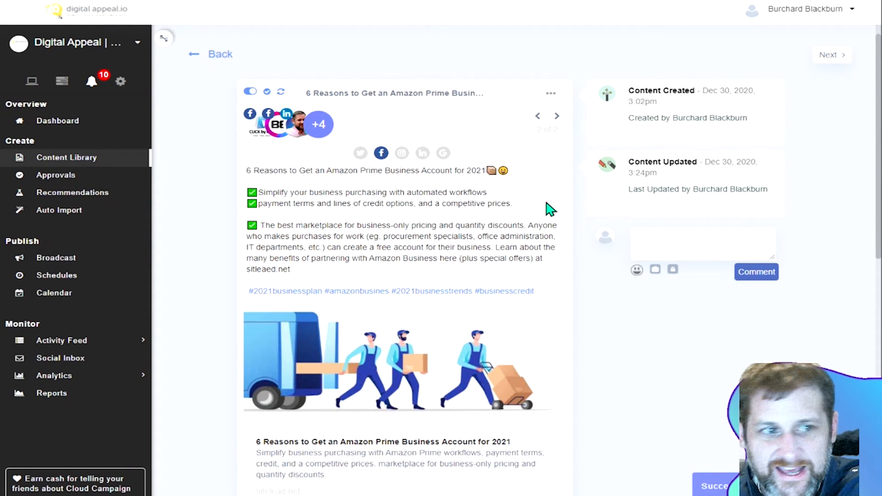
{"action": "left_click", "coordinate": [550, 94]}
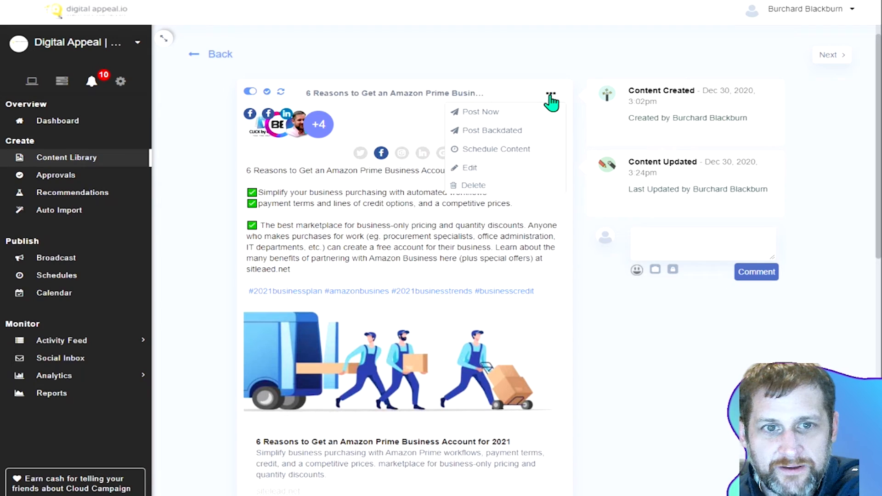
{"action": "left_click", "coordinate": [550, 97]}
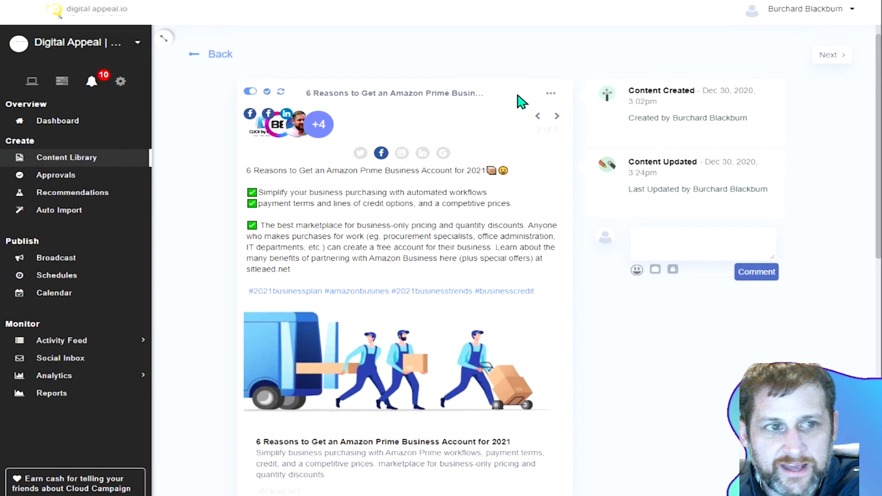
Step: Schedule the "6 Reasons to Get" Amazon Prime Business Account post on December 30, 2020 in the calendar and open the scheduled entry's details
{"action": "left_click", "coordinate": [61, 297]}
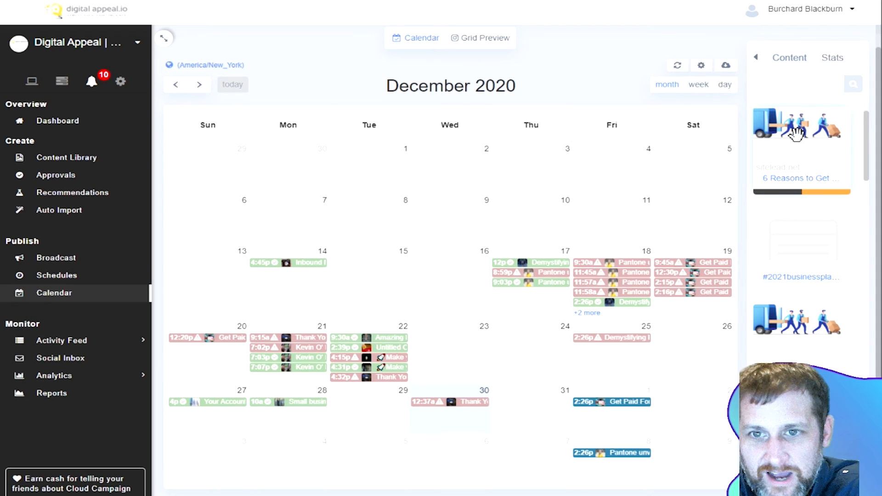
{"action": "left_click_drag", "start_coordinate": [795, 133], "coordinate": [418, 411]}
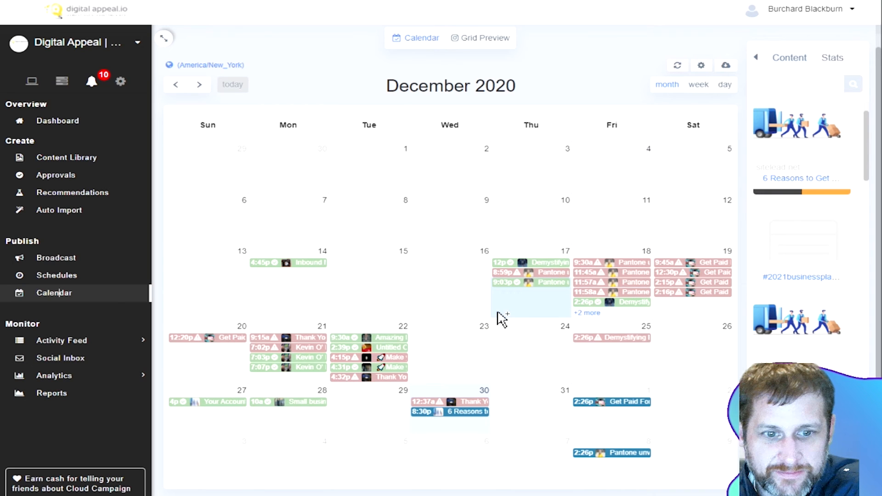
{"action": "left_click", "coordinate": [421, 410]}
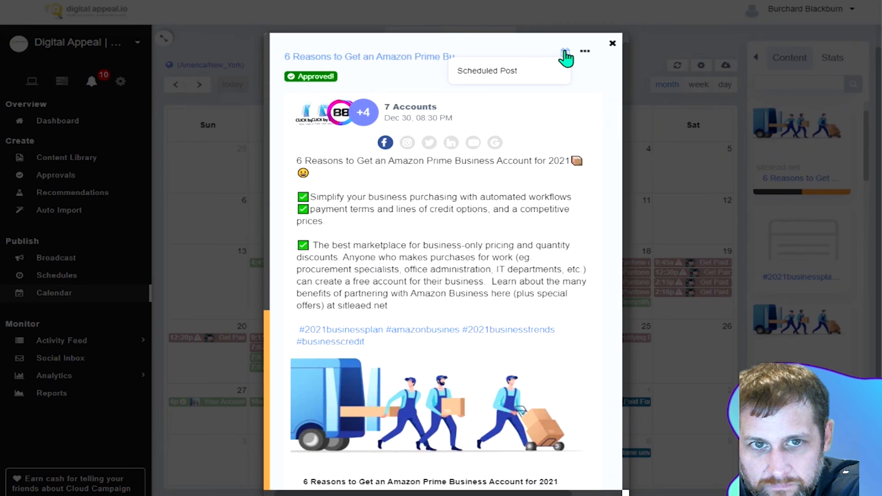
{"action": "left_click", "coordinate": [565, 54]}
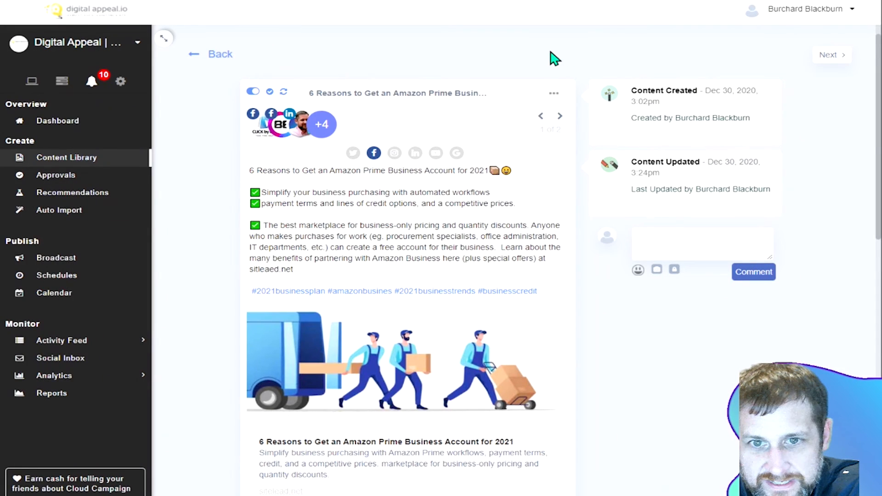
Step: Publish the Amazon Prime Business Account post immediately to the 7 preselected accounts after reviewing the account list
{"action": "left_click", "coordinate": [553, 92]}
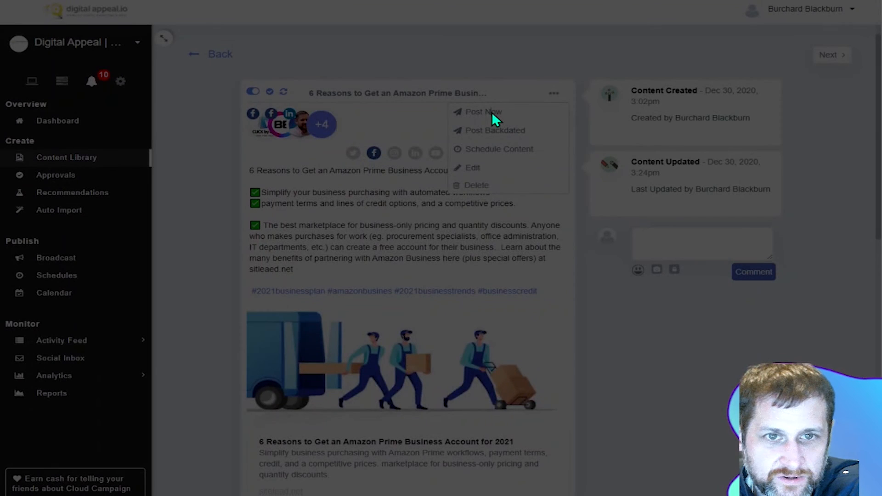
{"action": "left_click", "coordinate": [495, 112]}
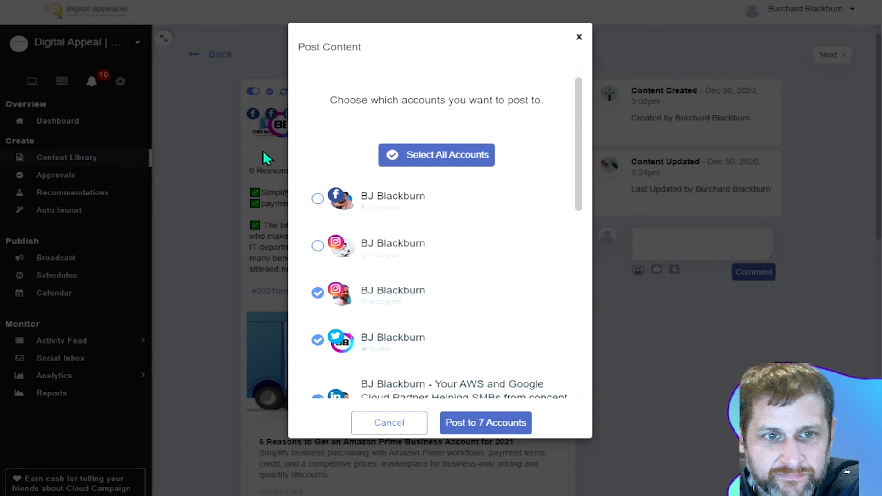
{"action": "scroll", "coordinate": [354, 179], "scroll_direction": "down", "scroll_amount": 8}
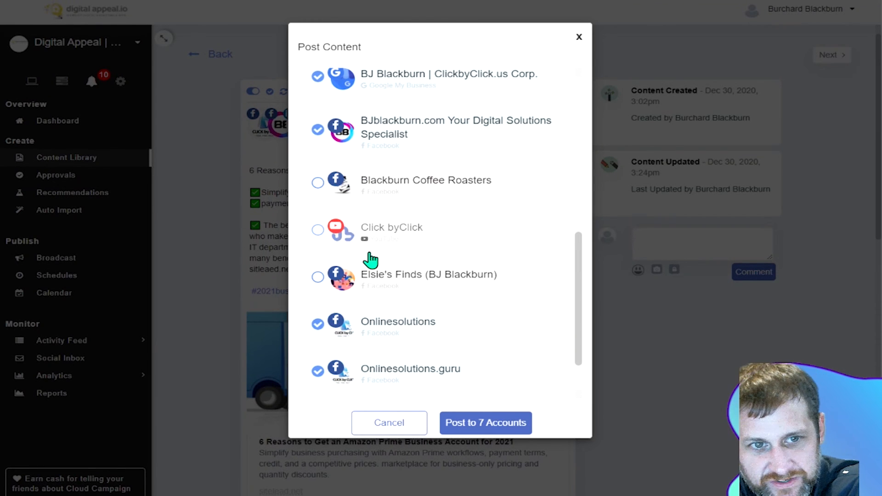
{"action": "scroll", "coordinate": [404, 205], "scroll_direction": "down", "scroll_amount": 1}
{"action": "scroll", "coordinate": [513, 159], "scroll_direction": "up", "scroll_amount": 9}
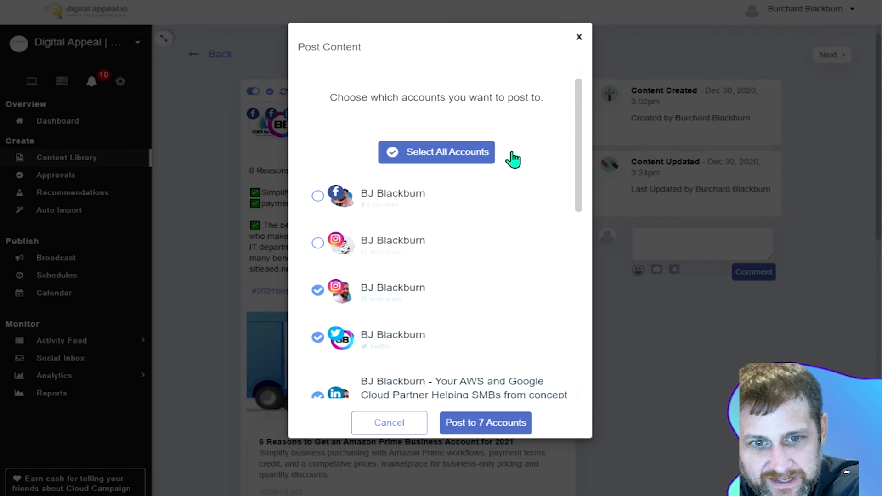
{"action": "left_click", "coordinate": [505, 425]}
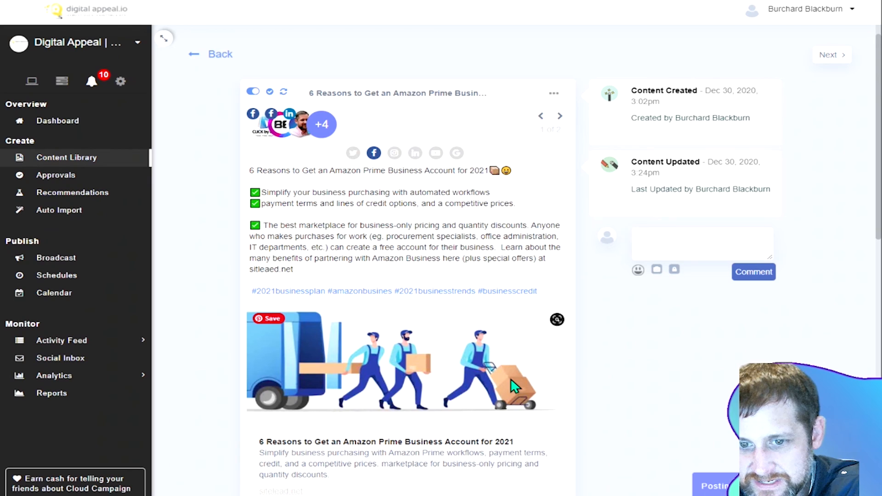